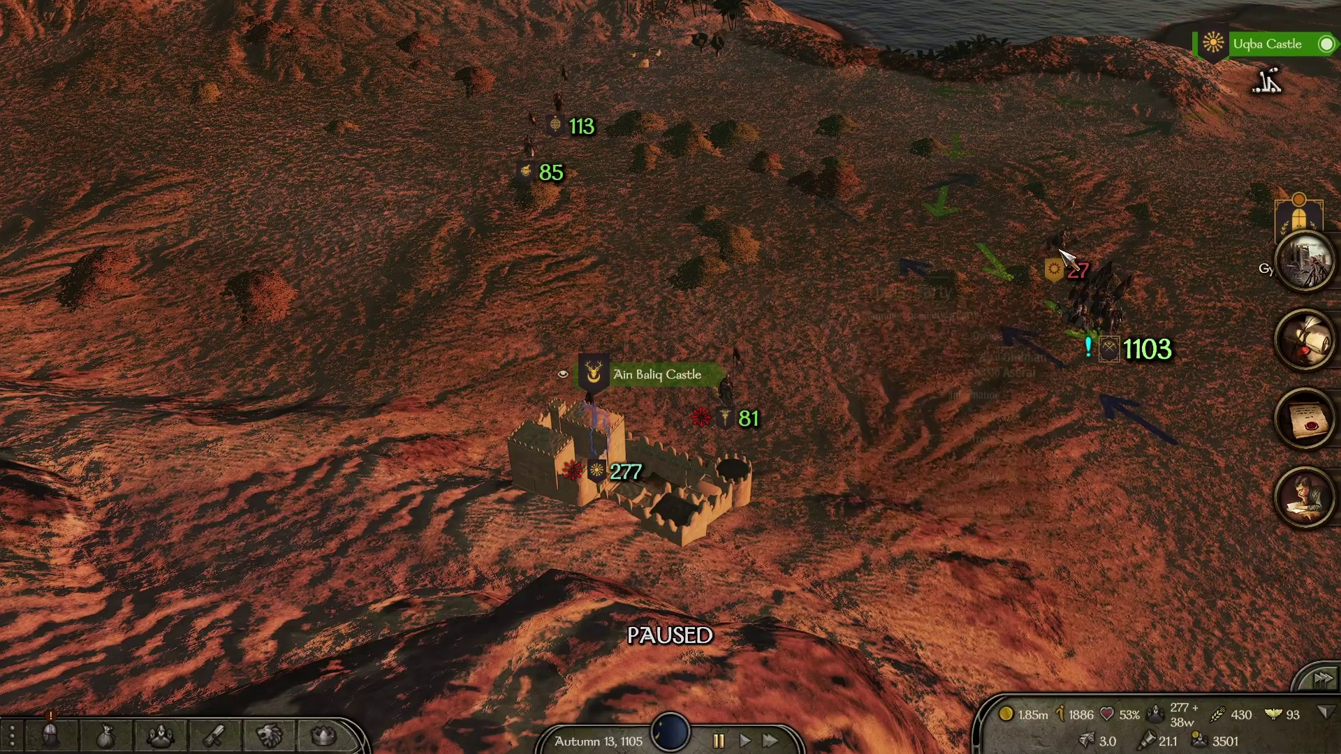
Step: Resume the campaign, accept the crash prompt, and close TWCrashUploader without sending a report
{"action": "key", "text": "space"}
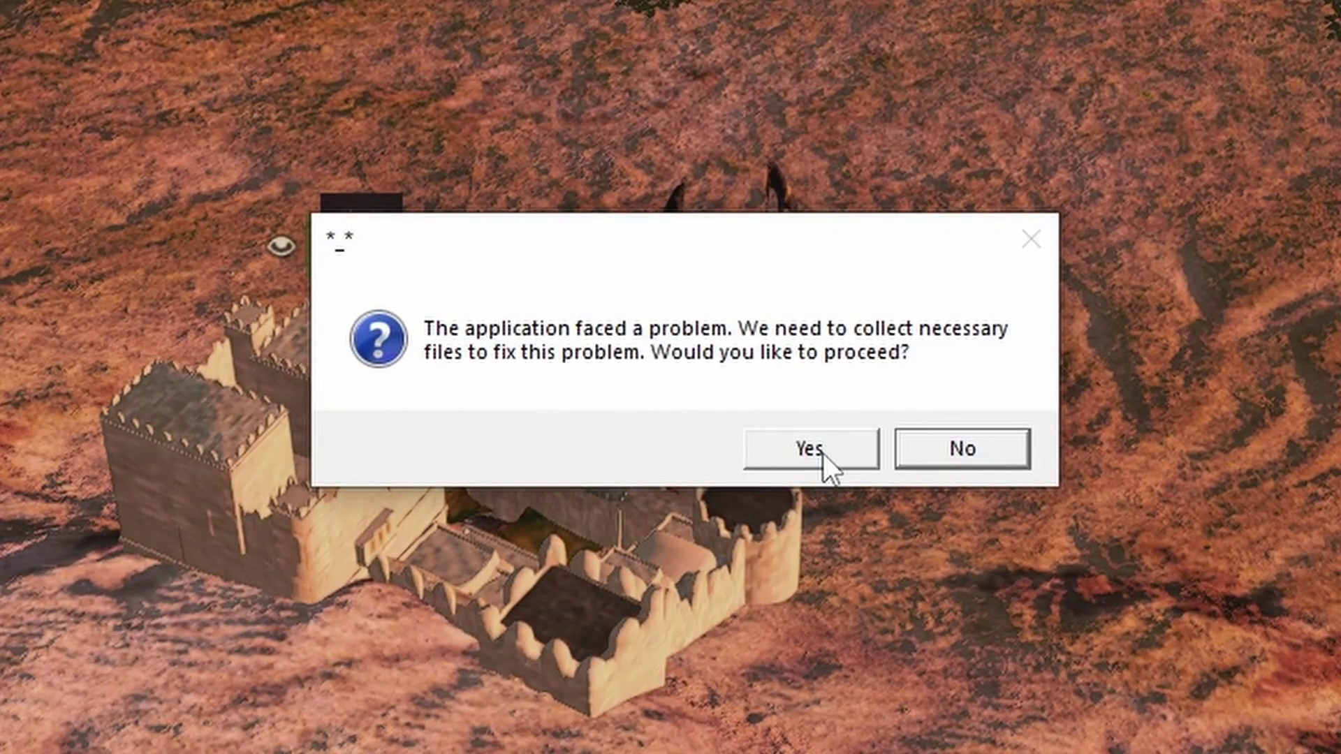
{"action": "left_click", "coordinate": [810, 449]}
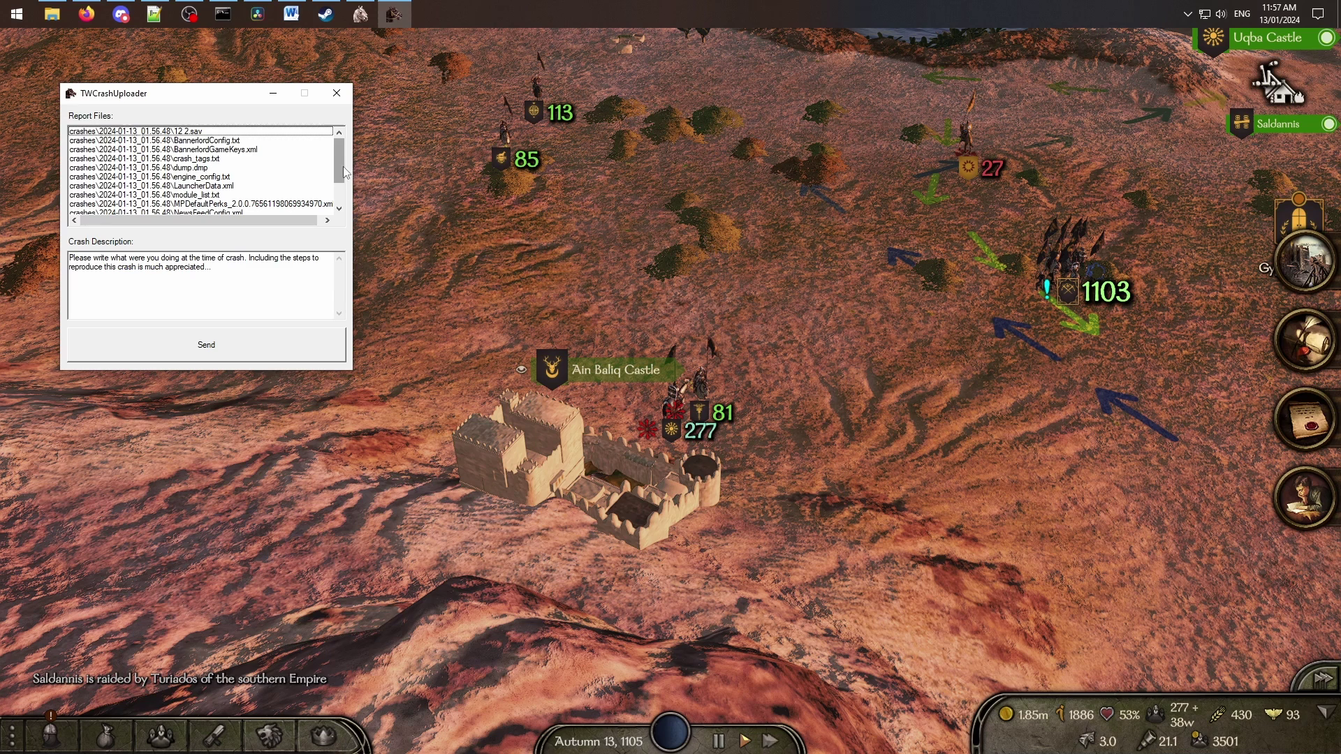
{"action": "left_click_drag", "start_coordinate": [340, 172], "coordinate": [351, 144]}
{"action": "left_click", "coordinate": [337, 93]}
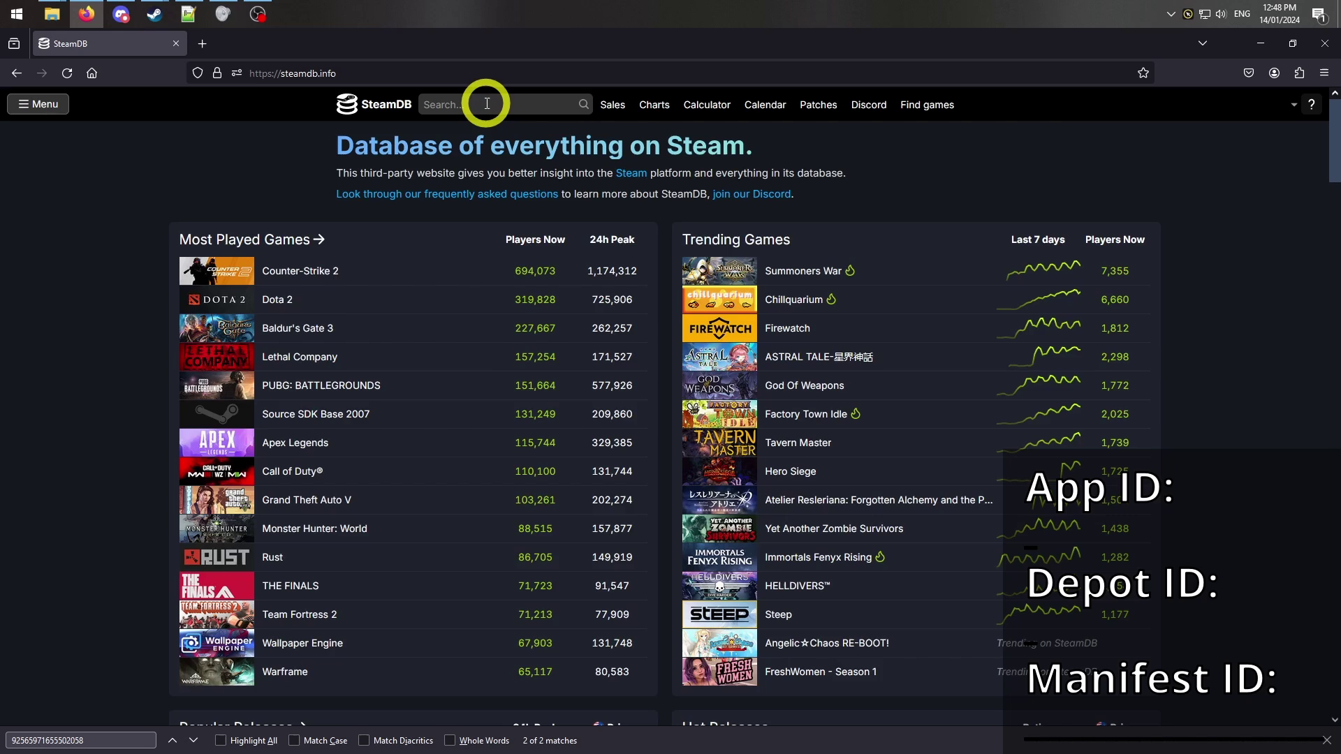
Step: Search SteamDB for 'bannerlord', open Mount & Blade II: Bannerlord, and copy App ID 261550
{"action": "left_click", "coordinate": [487, 103]}
{"action": "type", "text": "bannerlord"}
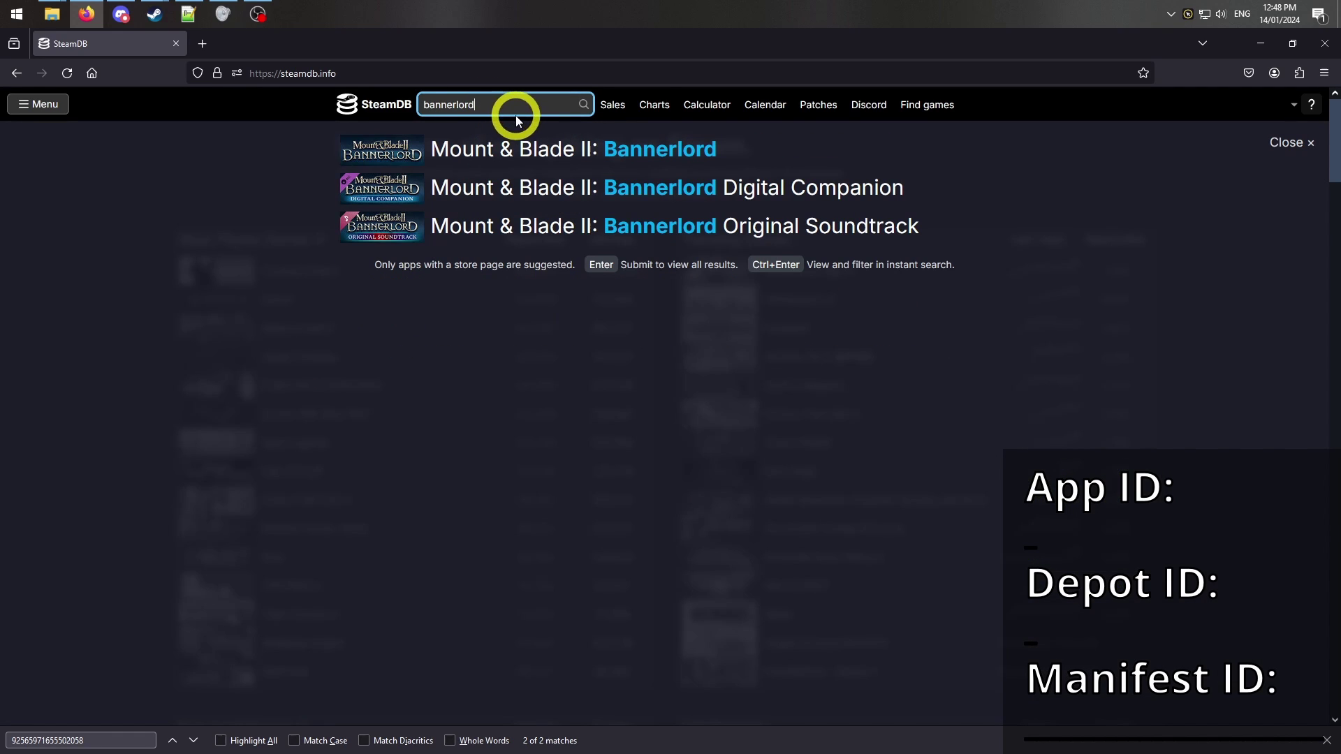
{"action": "left_click", "coordinate": [549, 153]}
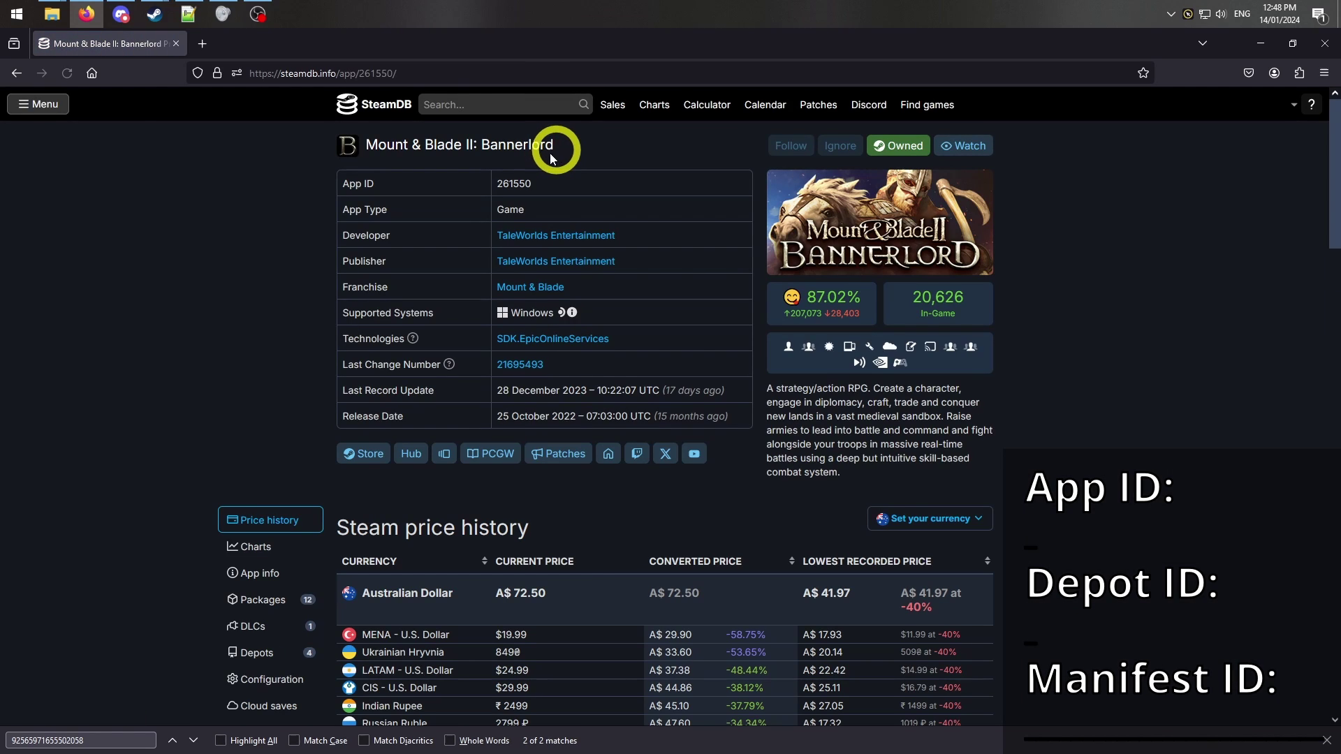
{"action": "left_click_drag", "start_coordinate": [532, 184], "coordinate": [458, 188]}
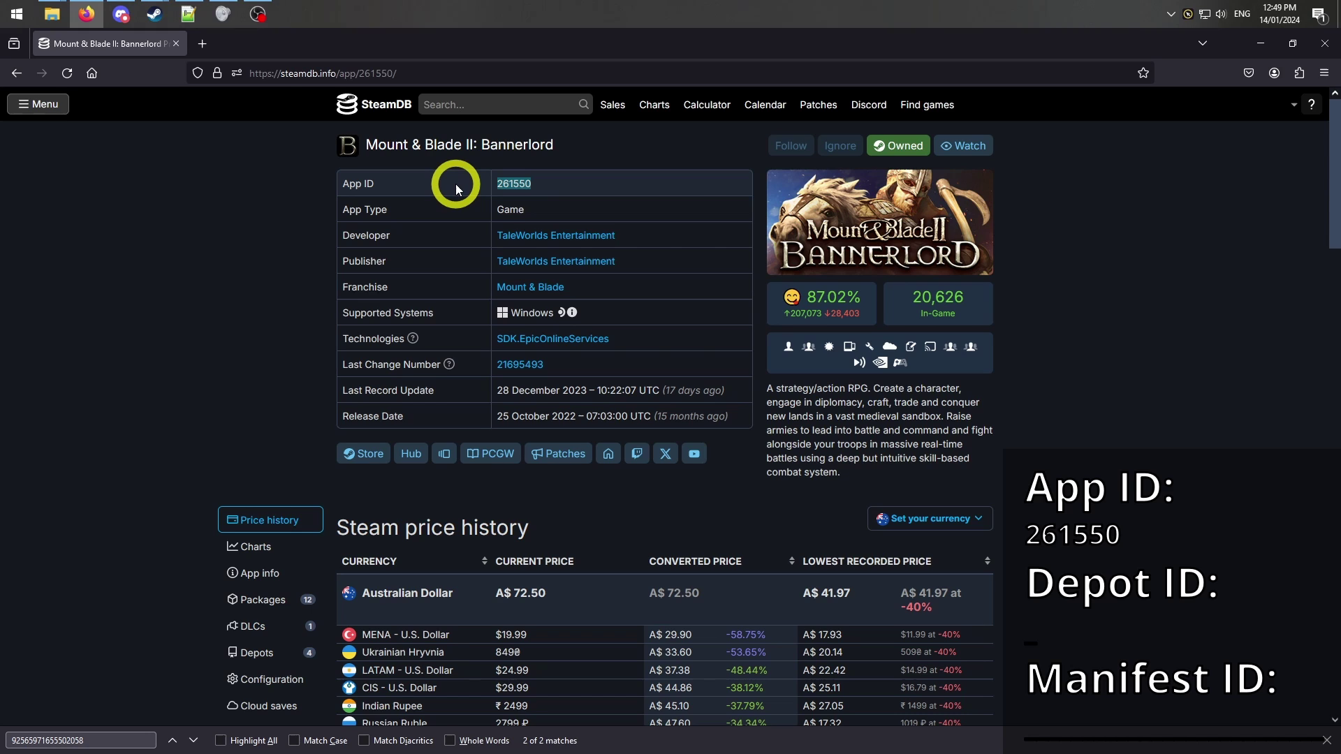
{"action": "scroll", "coordinate": [458, 189], "scroll_direction": "down", "scroll_amount": 4}
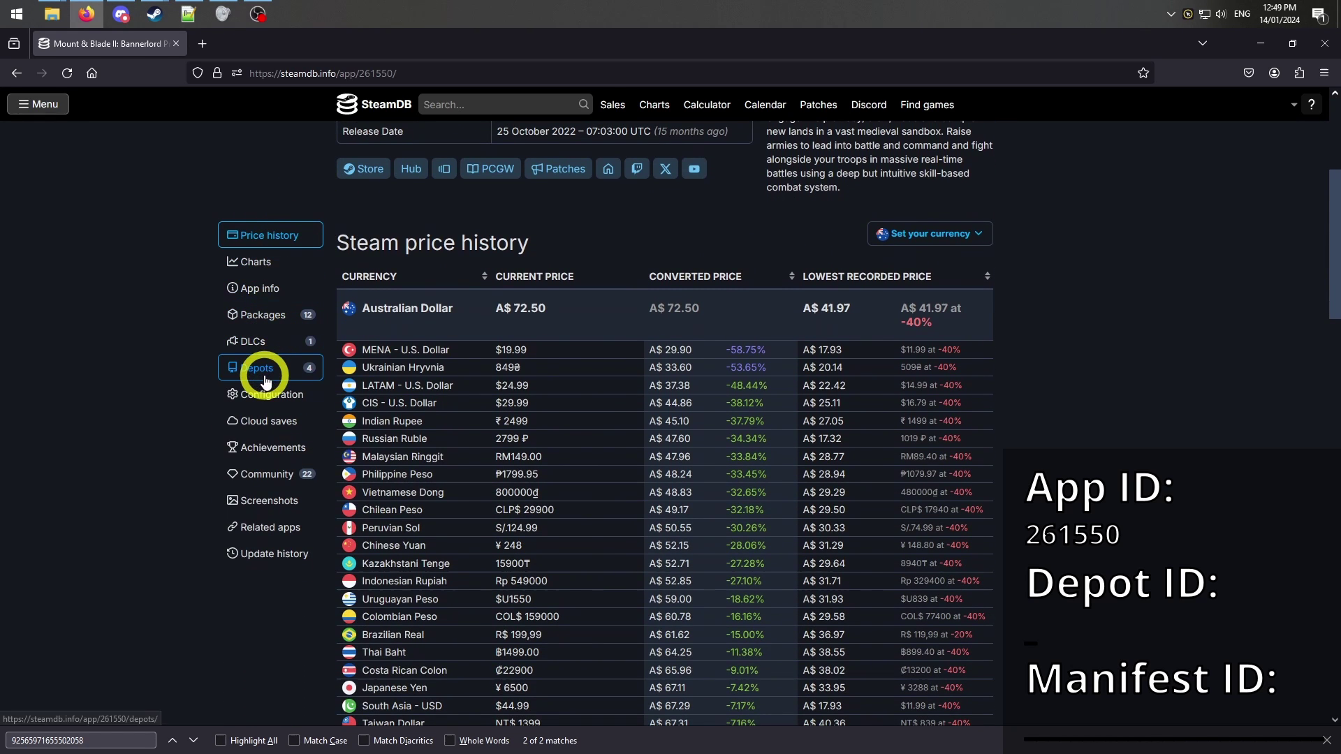
Step: Open Bannerlord's depot list and go to the 44.28 GiB content depot 261551
{"action": "left_click", "coordinate": [264, 367]}
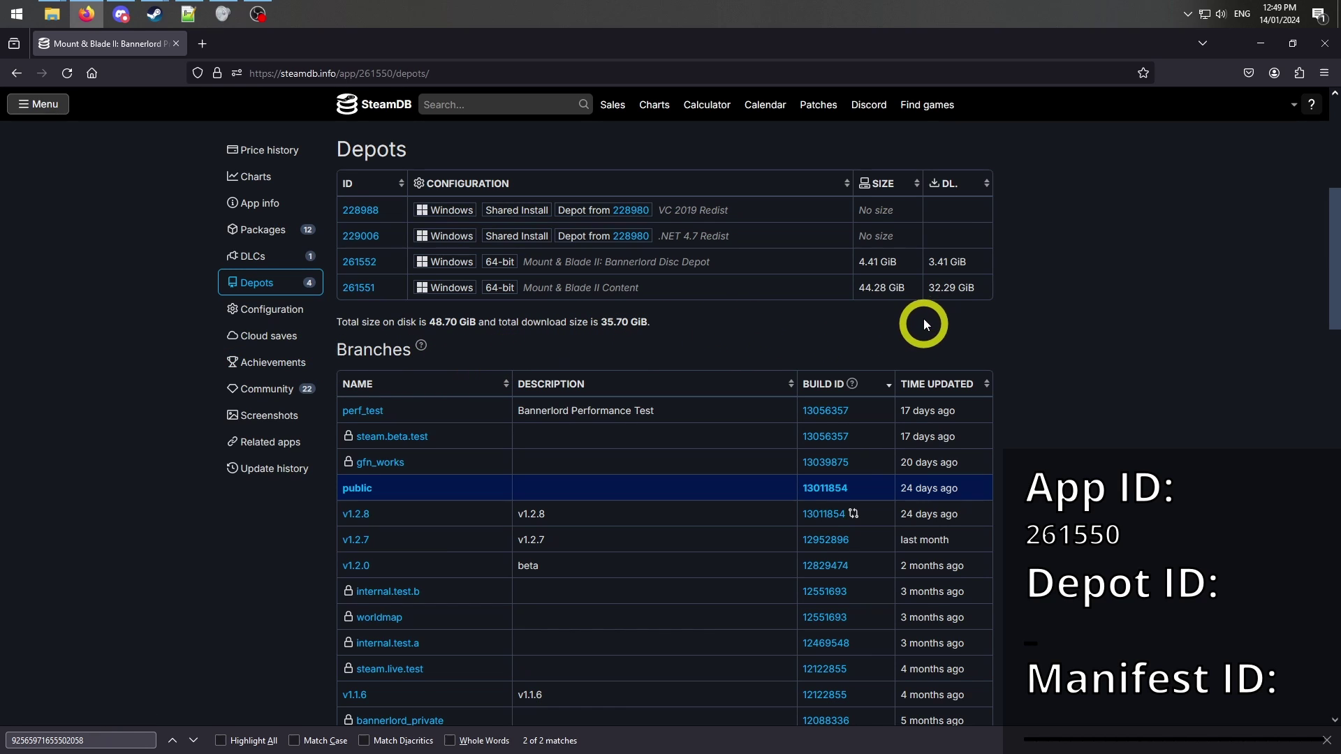
{"action": "mouse_move", "coordinate": [907, 287]}
{"action": "left_mouse_down"}
{"action": "mouse_move", "coordinate": [859, 292]}
{"action": "mouse_move", "coordinate": [866, 264]}
{"action": "mouse_move", "coordinate": [903, 270]}
{"action": "left_mouse_up"}
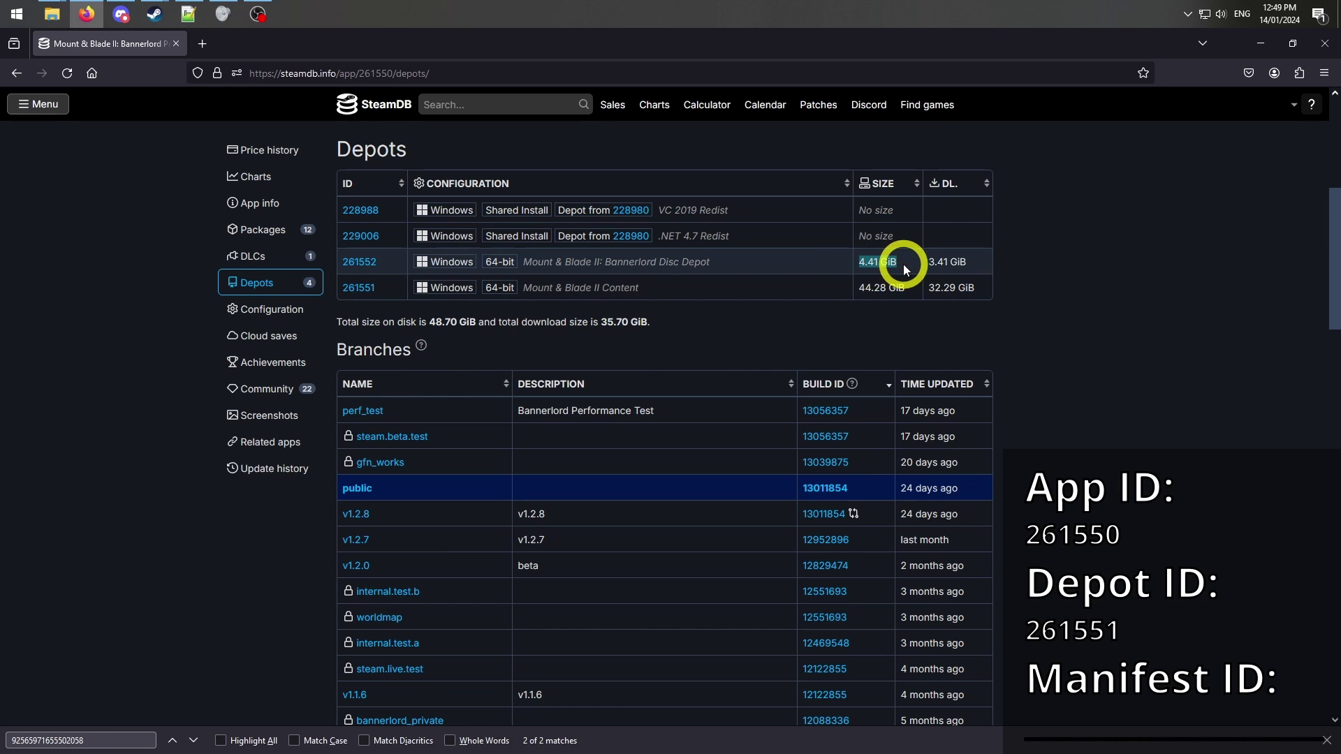
{"action": "left_click", "coordinate": [360, 288]}
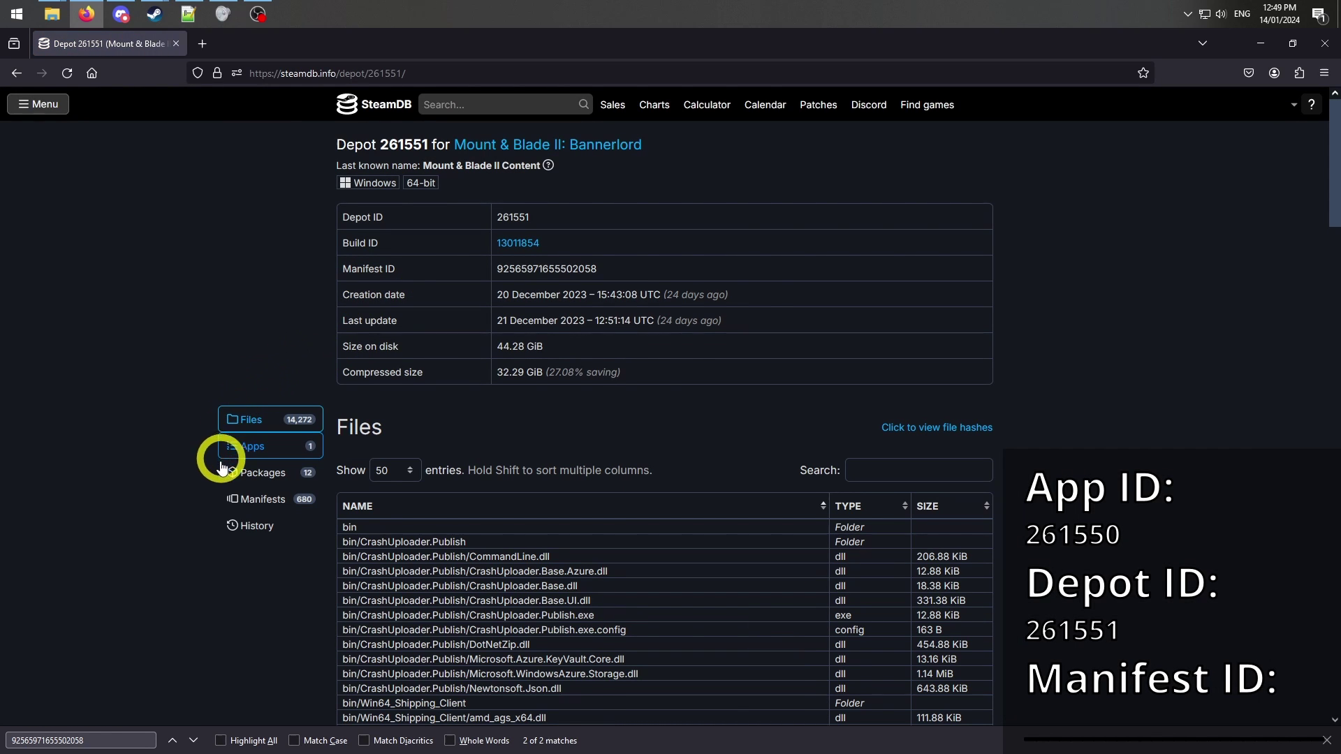
{"action": "left_click", "coordinate": [270, 501]}
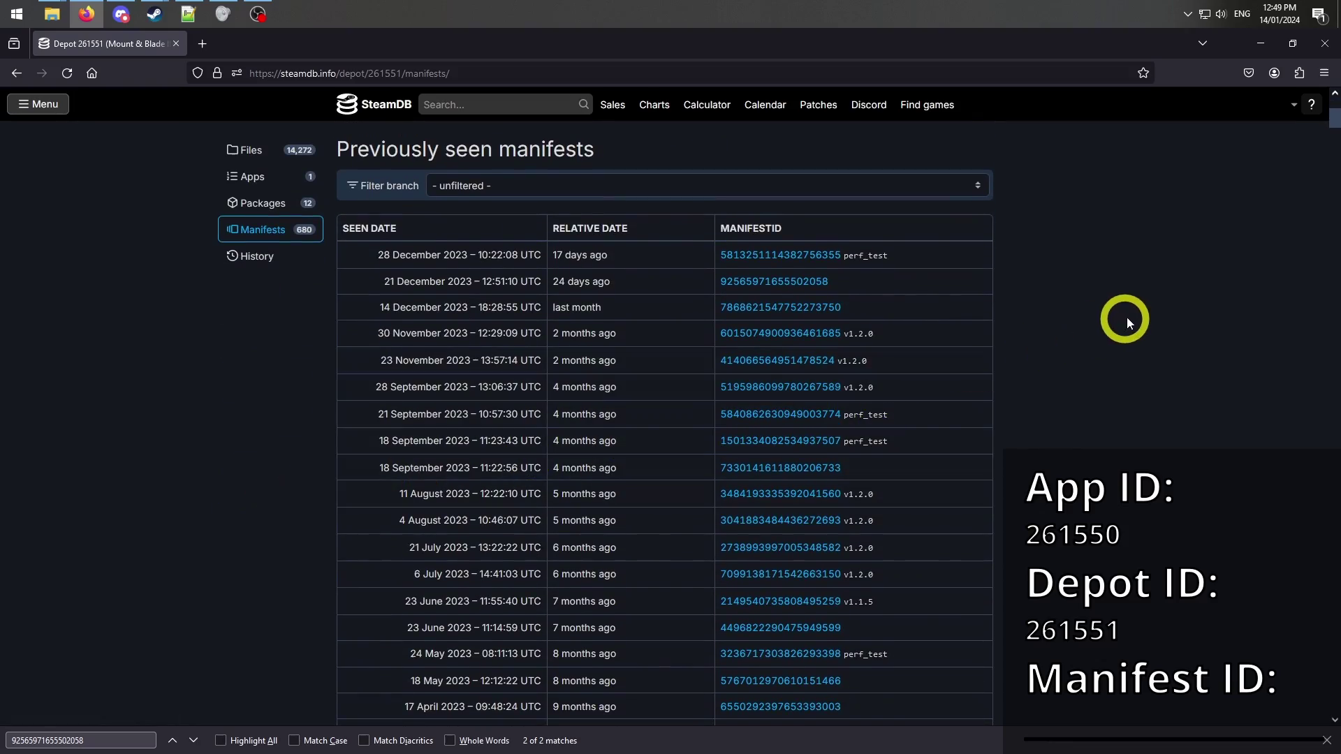
{"action": "mouse_move", "coordinate": [1332, 118]}
{"action": "left_mouse_down"}
{"action": "mouse_move", "coordinate": [1308, 489]}
{"action": "mouse_move", "coordinate": [1327, 705]}
{"action": "mouse_move", "coordinate": [1327, 120]}
{"action": "left_mouse_up"}
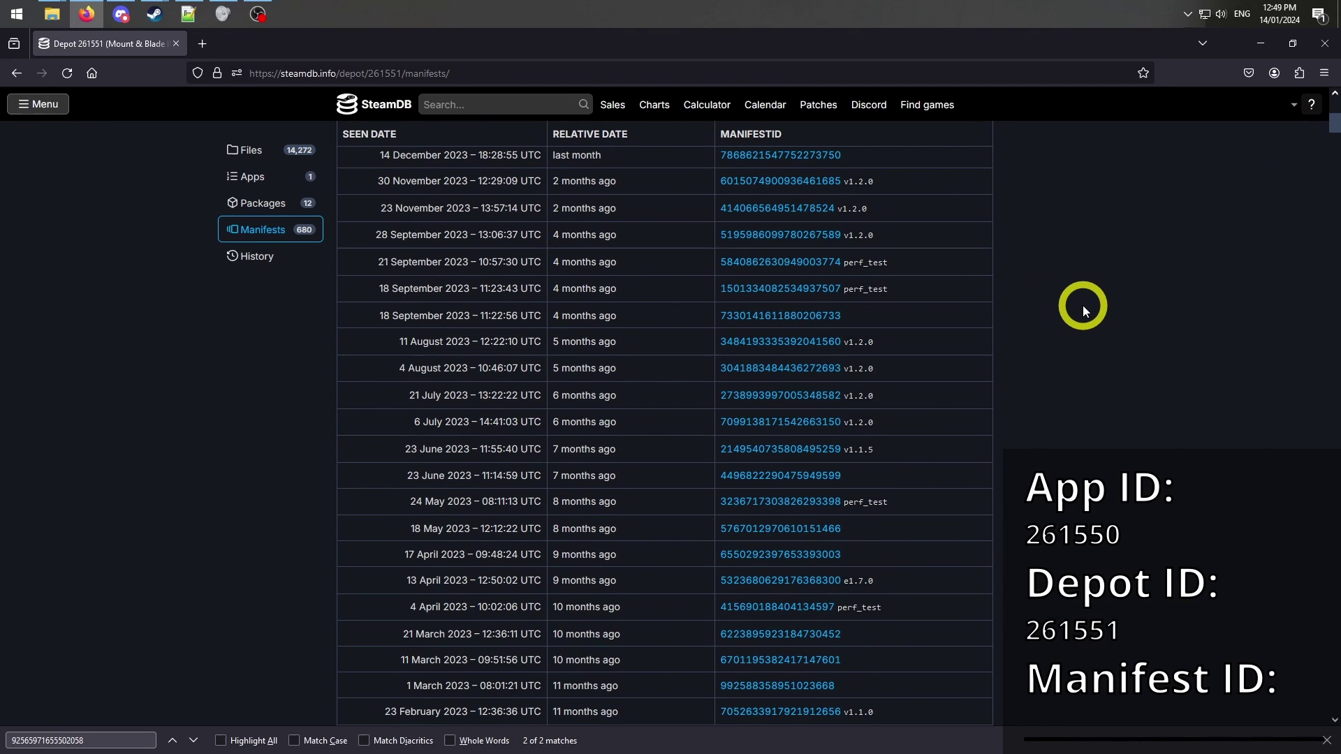
{"action": "key", "text": "super+Left"}
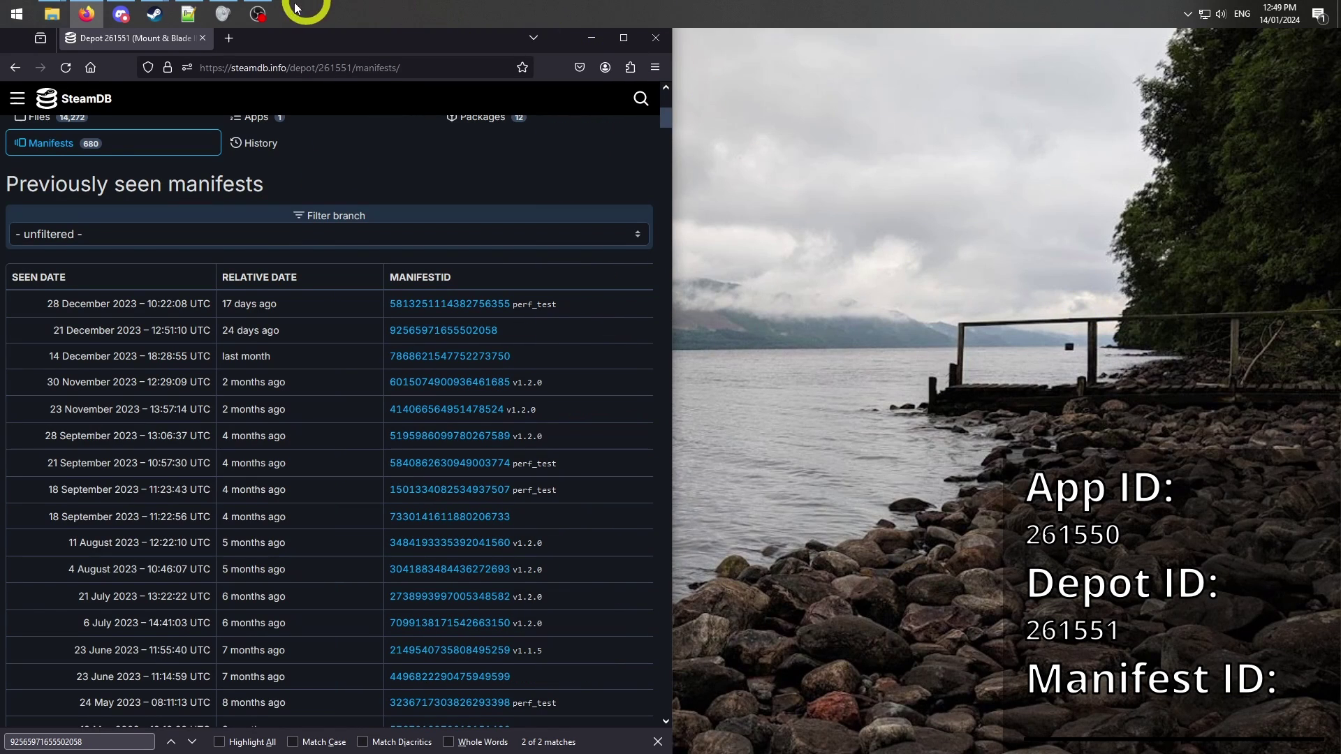
{"action": "mouse_move", "coordinate": [159, 13]}
{"action": "left_click", "coordinate": [111, 63]}
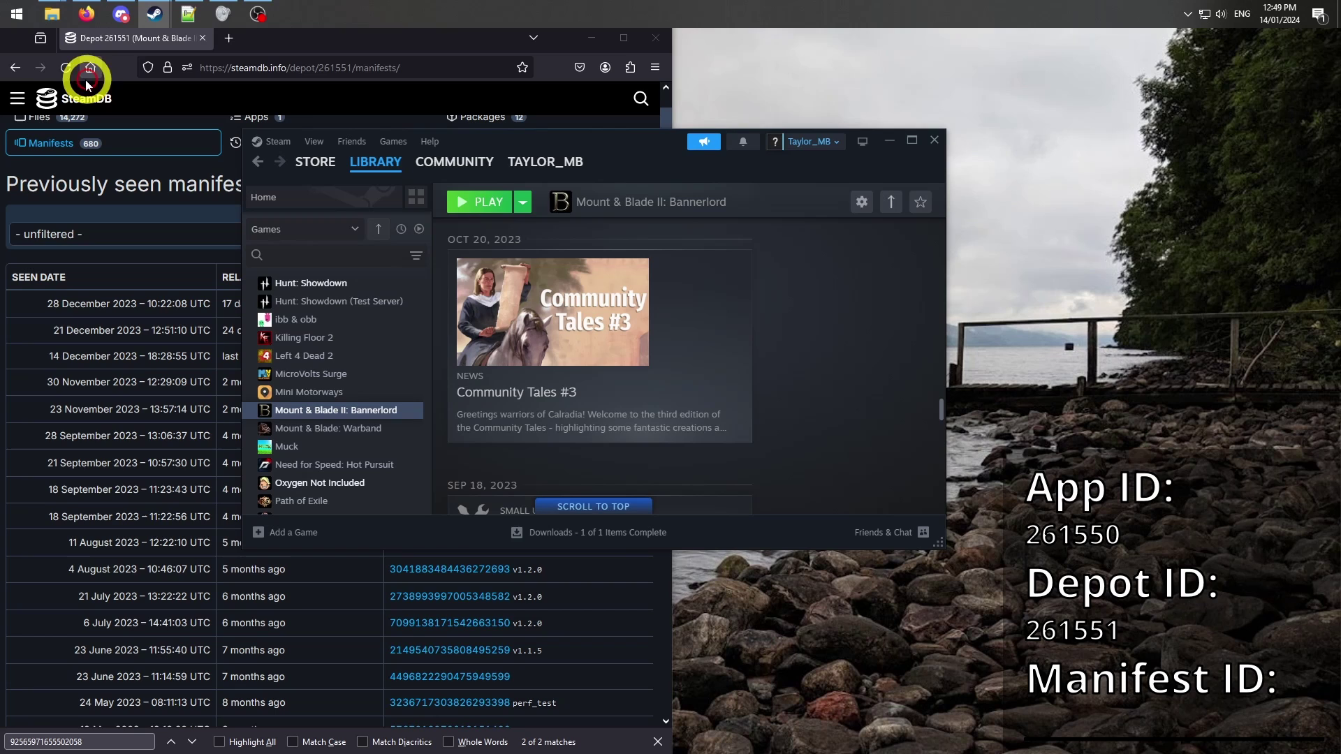
{"action": "key", "text": "super+Right"}
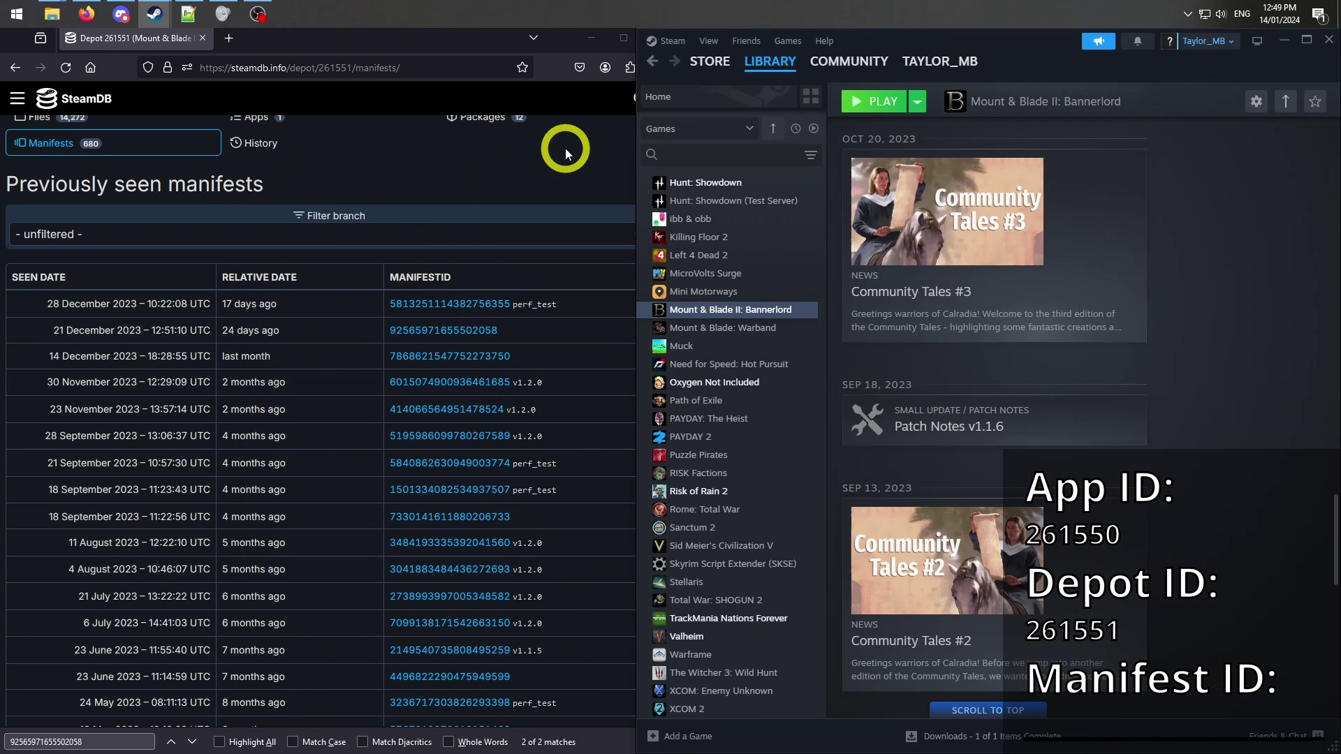
{"action": "scroll", "coordinate": [1281, 384], "scroll_direction": "up", "scroll_amount": 8}
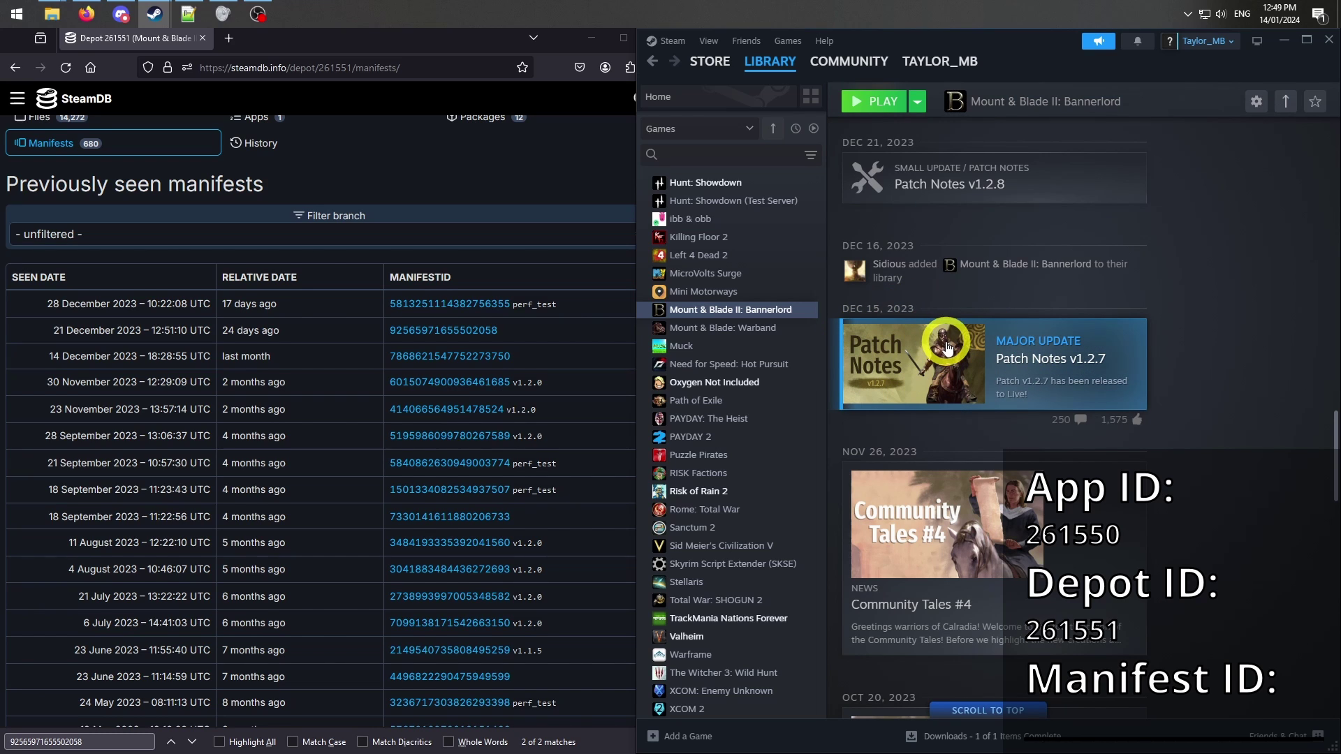
{"action": "scroll", "coordinate": [942, 343], "scroll_direction": "down", "scroll_amount": 5}
{"action": "scroll", "coordinate": [981, 336], "scroll_direction": "down", "scroll_amount": 4}
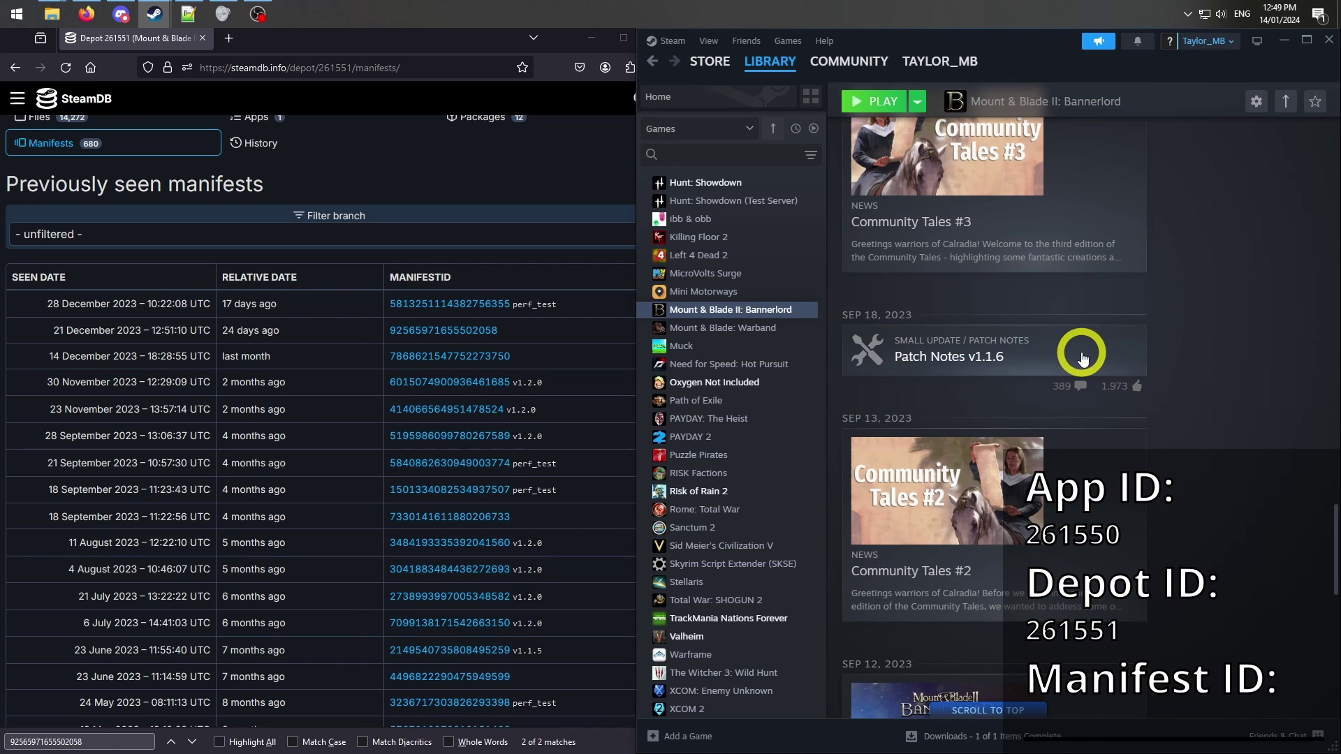
{"action": "scroll", "coordinate": [171, 349], "scroll_direction": "down", "scroll_amount": 2}
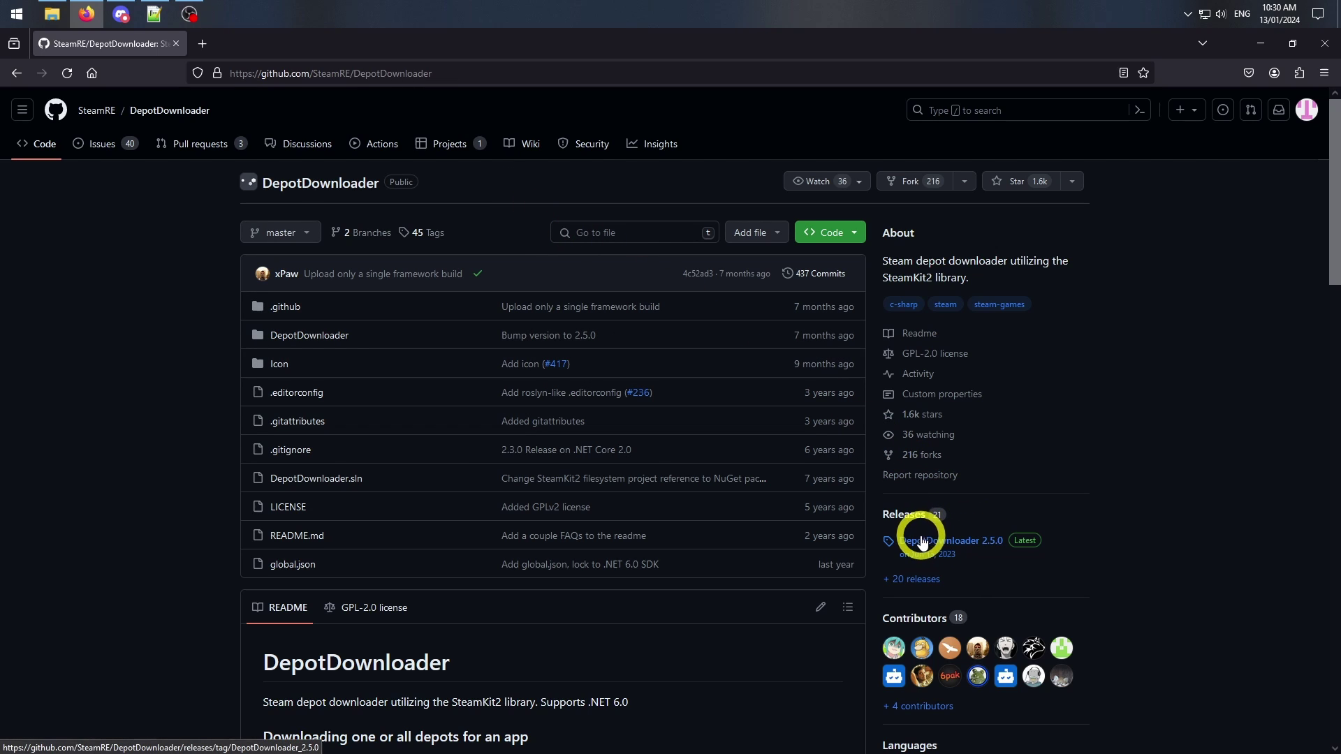
Step: Open the DepotDownloader 2.5.0 release and download DepotDownloader-windows-x64.zip
{"action": "left_click", "coordinate": [907, 514]}
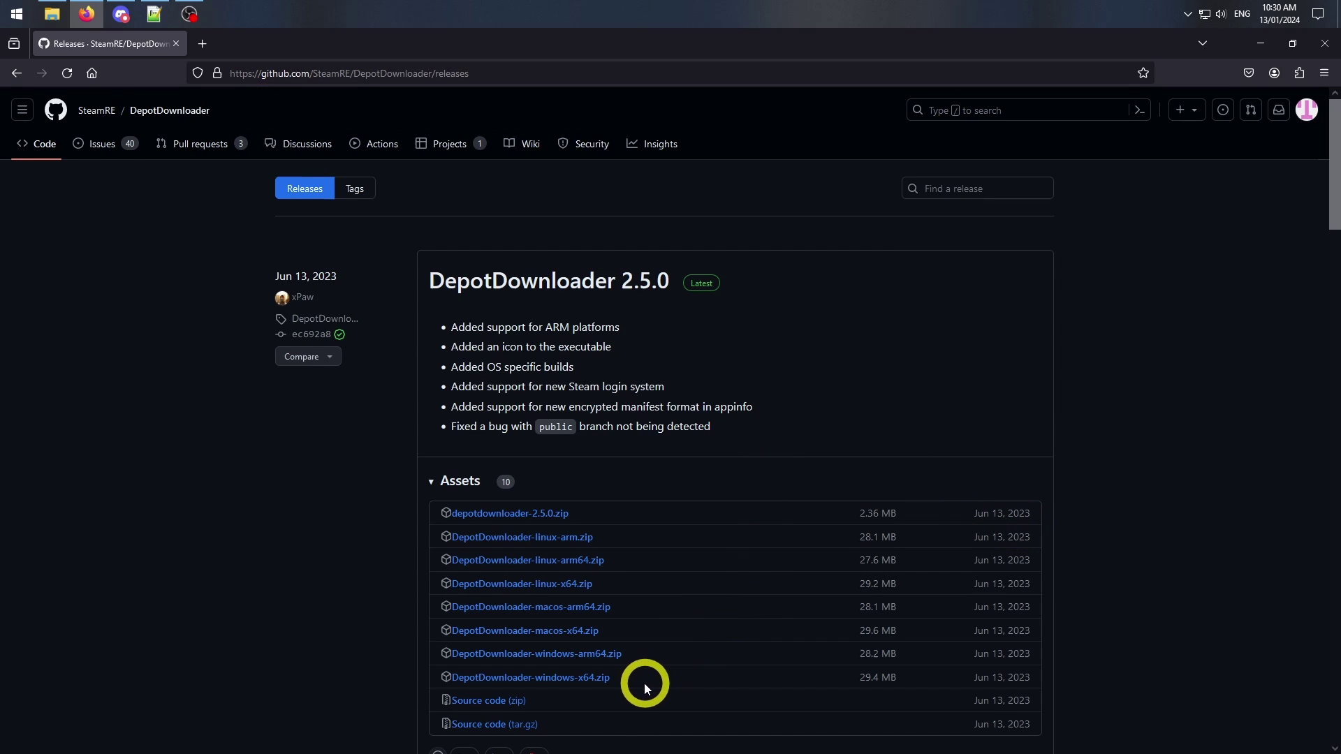
{"action": "left_click", "coordinate": [534, 679]}
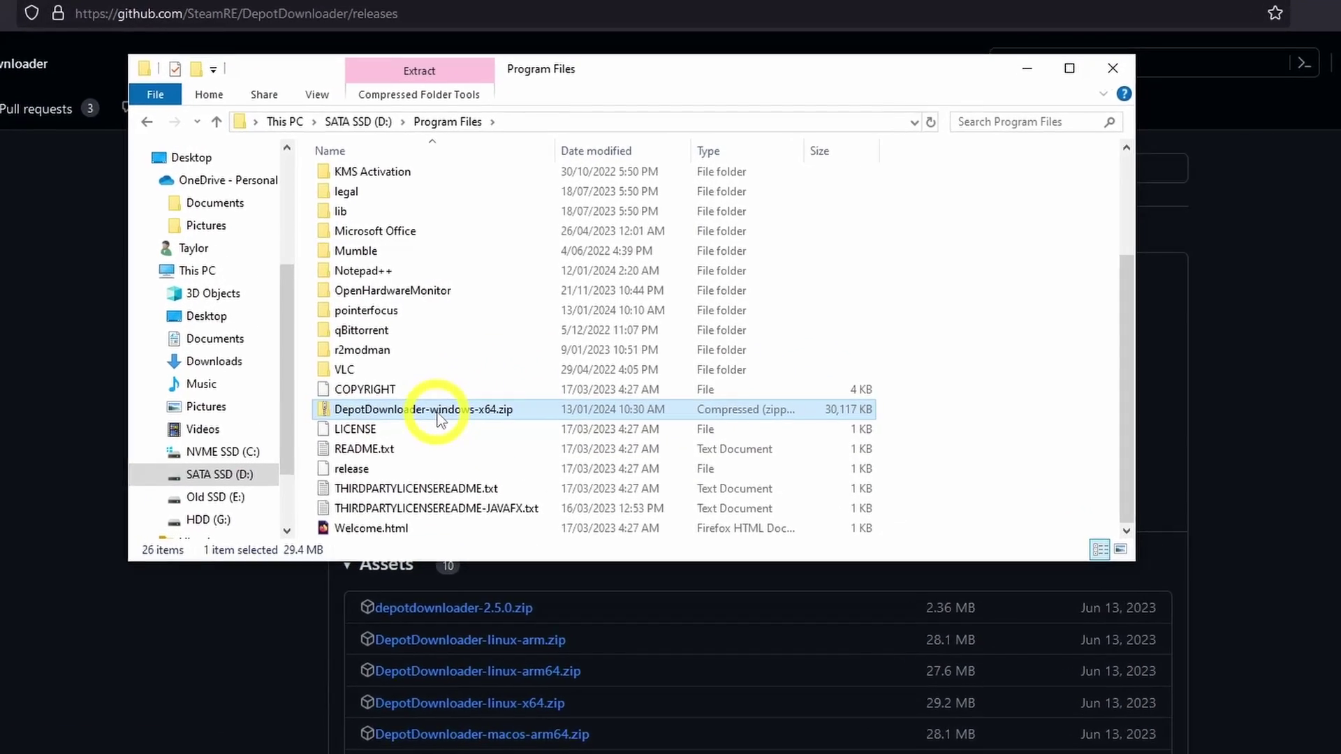
Step: Extract DepotDownloader-windows-x64.zip into D:\Program Files\DepotDownloader-windows-x64
{"action": "right_click", "coordinate": [438, 415]}
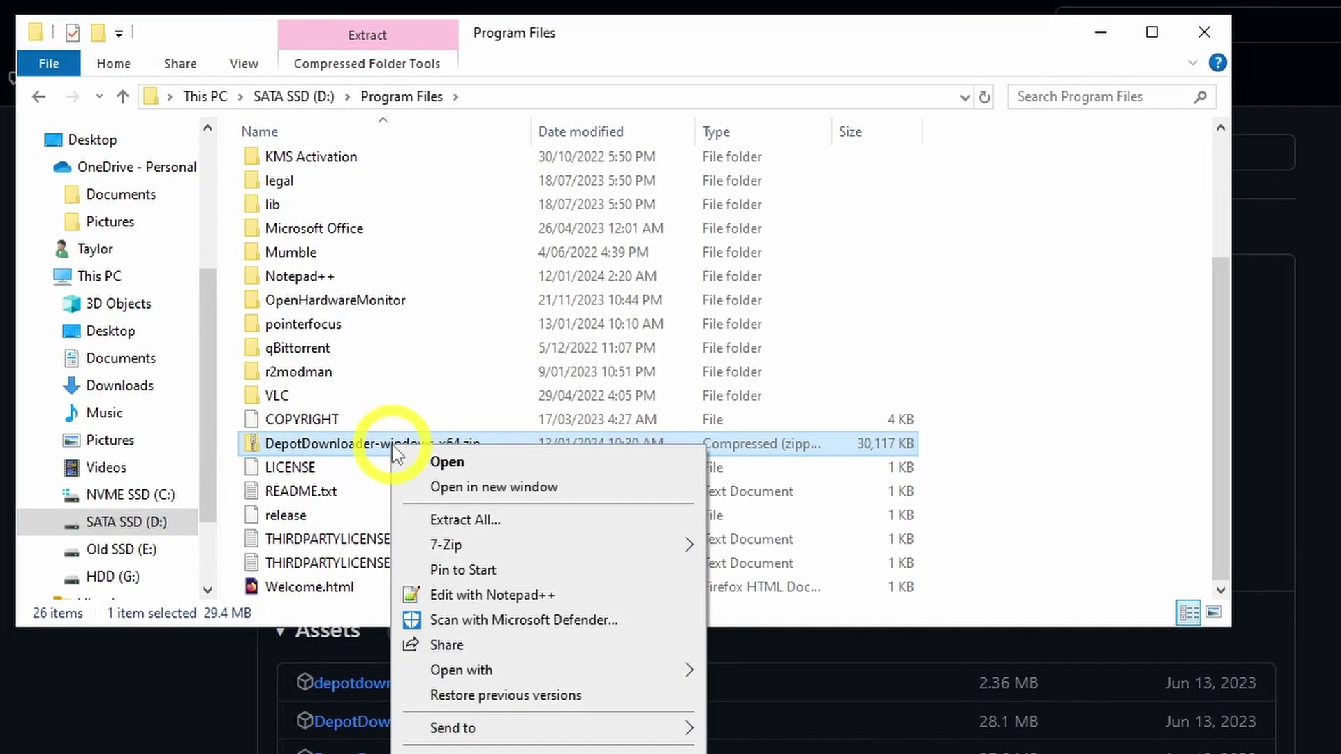
{"action": "left_click", "coordinate": [554, 526]}
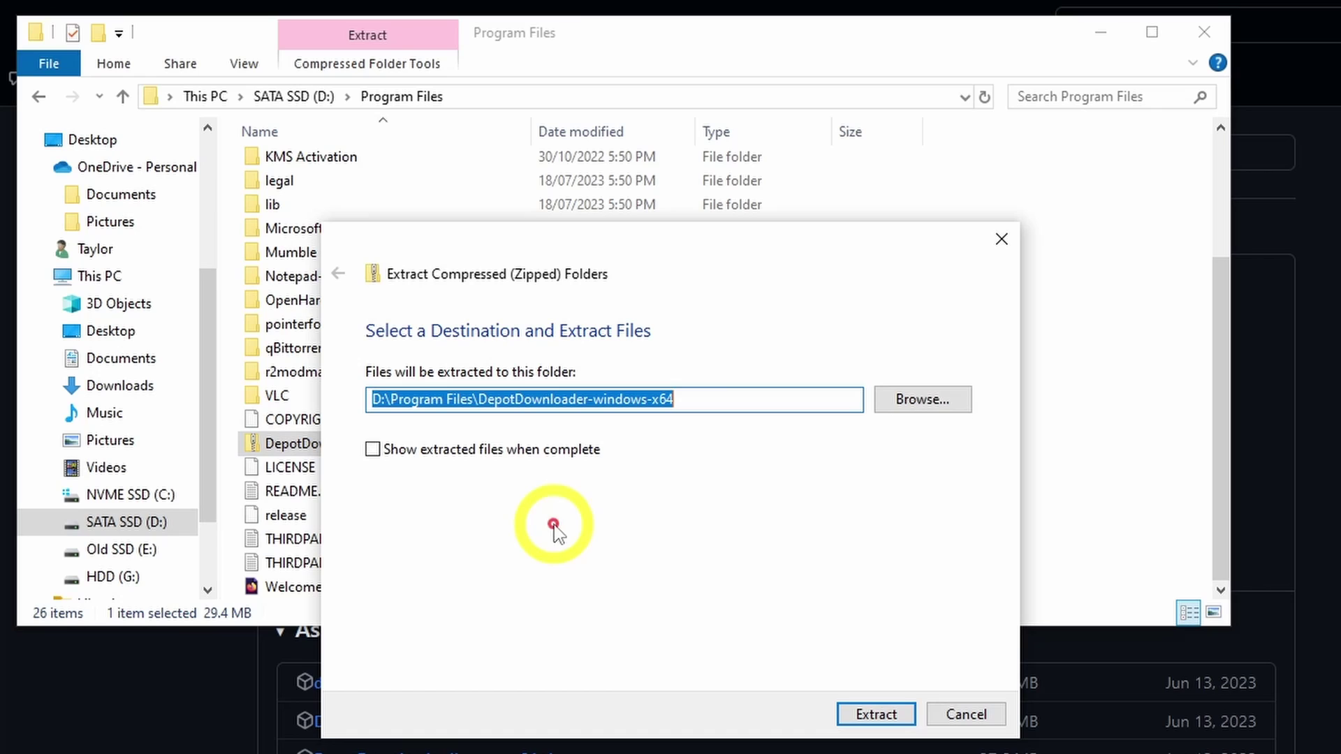
{"action": "left_click", "coordinate": [874, 714]}
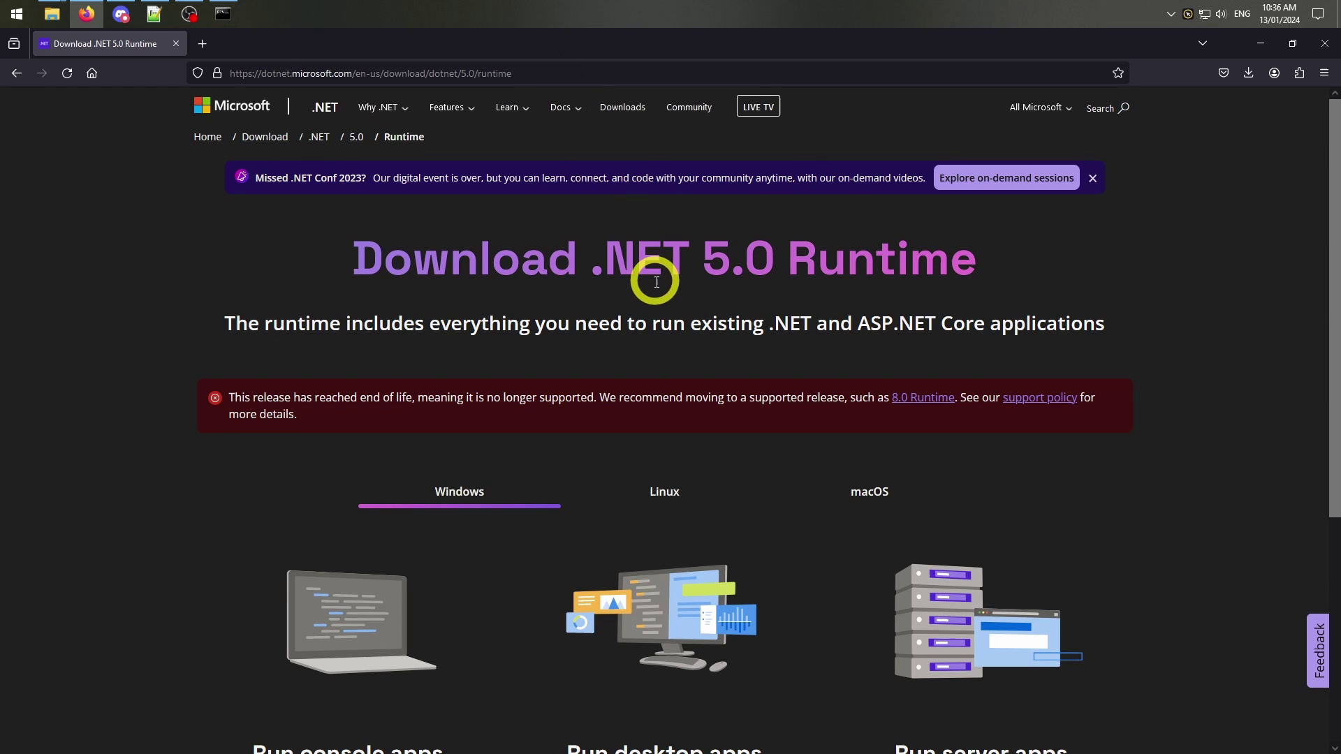
Step: Download the Windows x64 .NET 5.0 Runtime installer for console apps
{"action": "scroll", "coordinate": [655, 286], "scroll_direction": "down", "scroll_amount": 2}
{"action": "scroll", "coordinate": [655, 283], "scroll_direction": "down", "scroll_amount": 3}
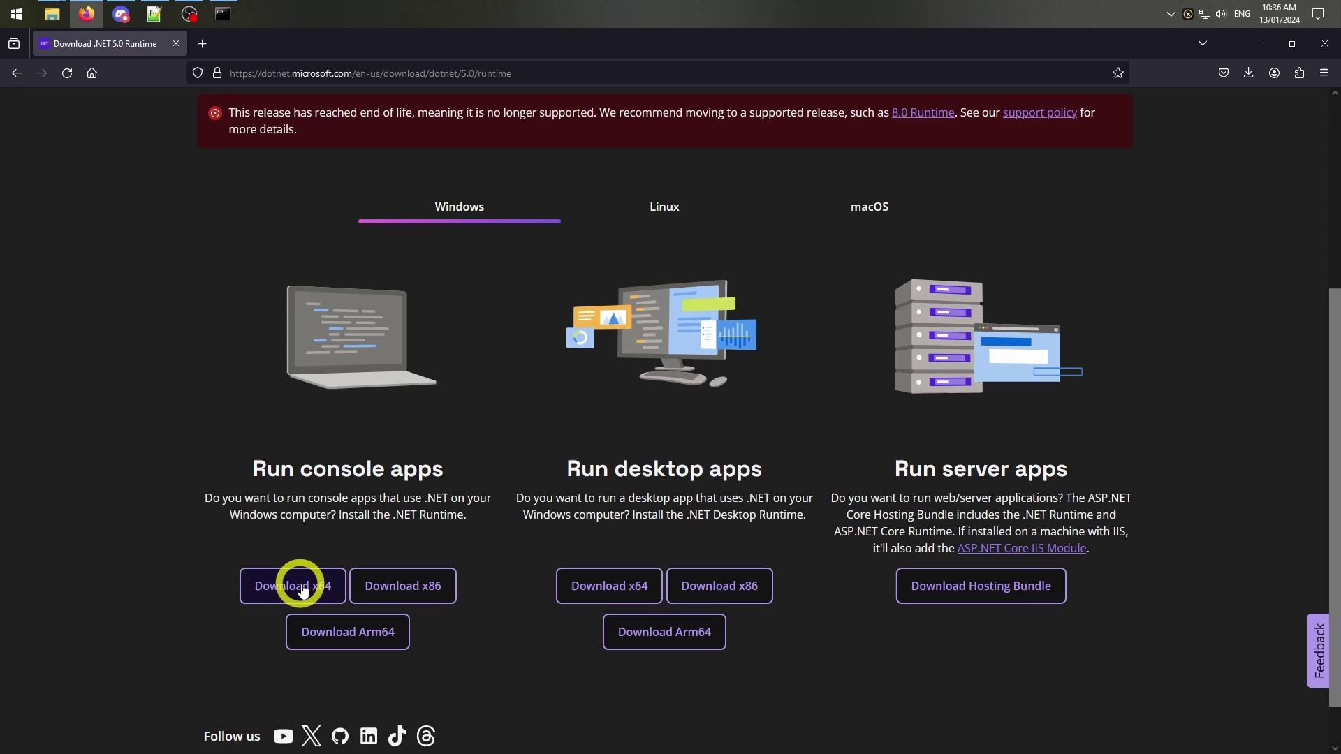
{"action": "left_click", "coordinate": [302, 588]}
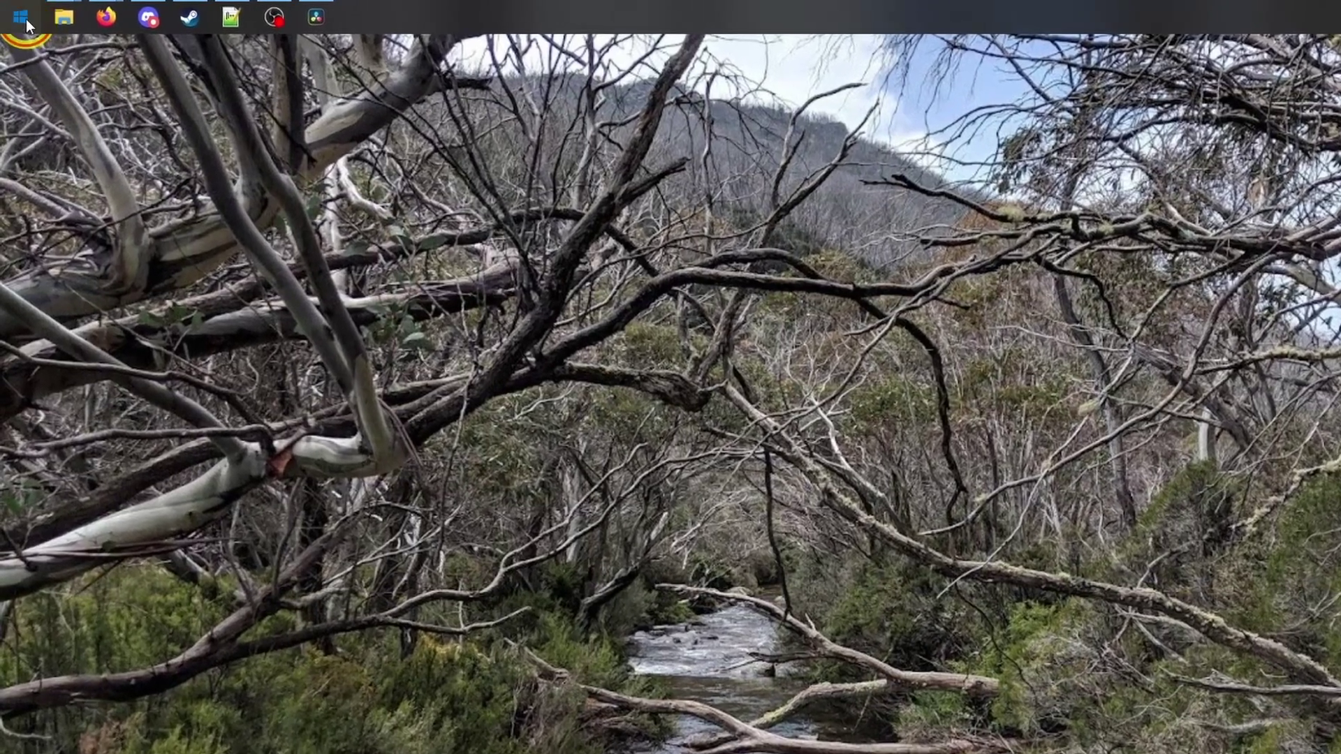
Step: Launch Command Prompt via Start search for 'cmd' and maximise its window
{"action": "left_click", "coordinate": [18, 17]}
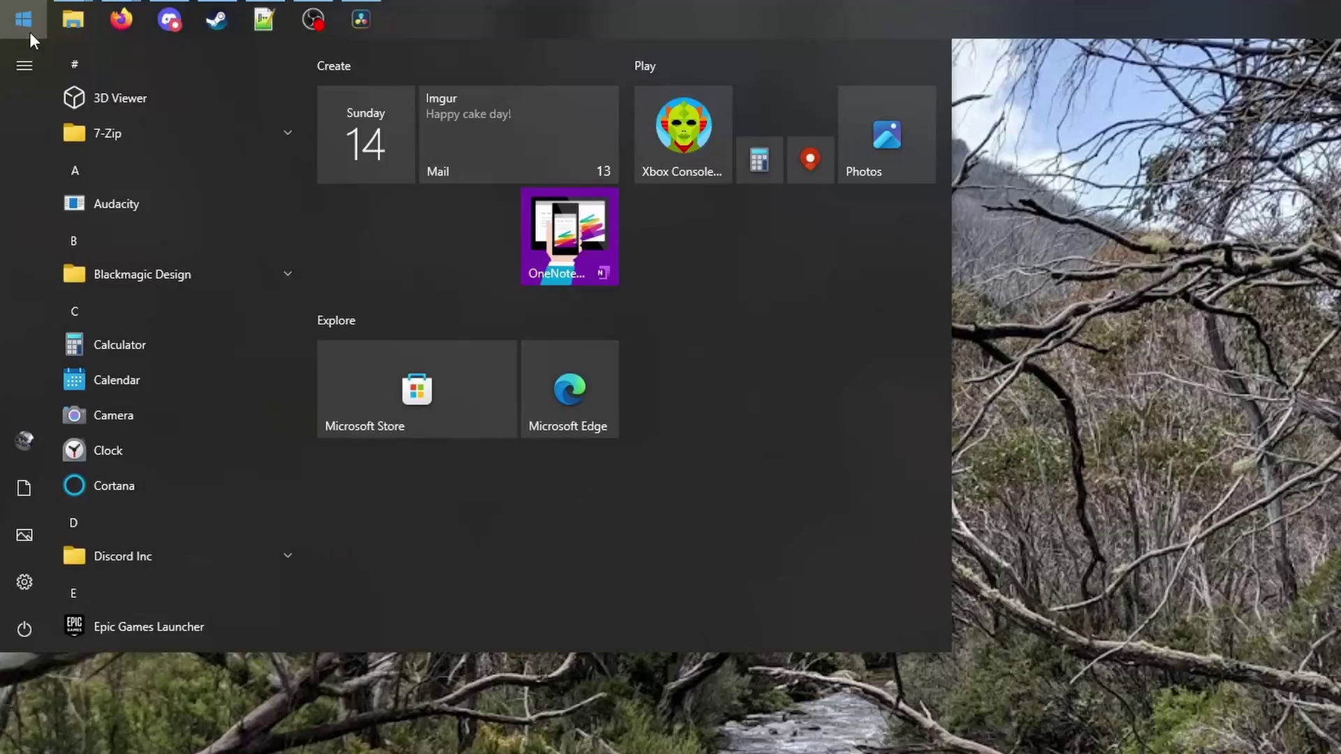
{"action": "type", "text": "cmd"}
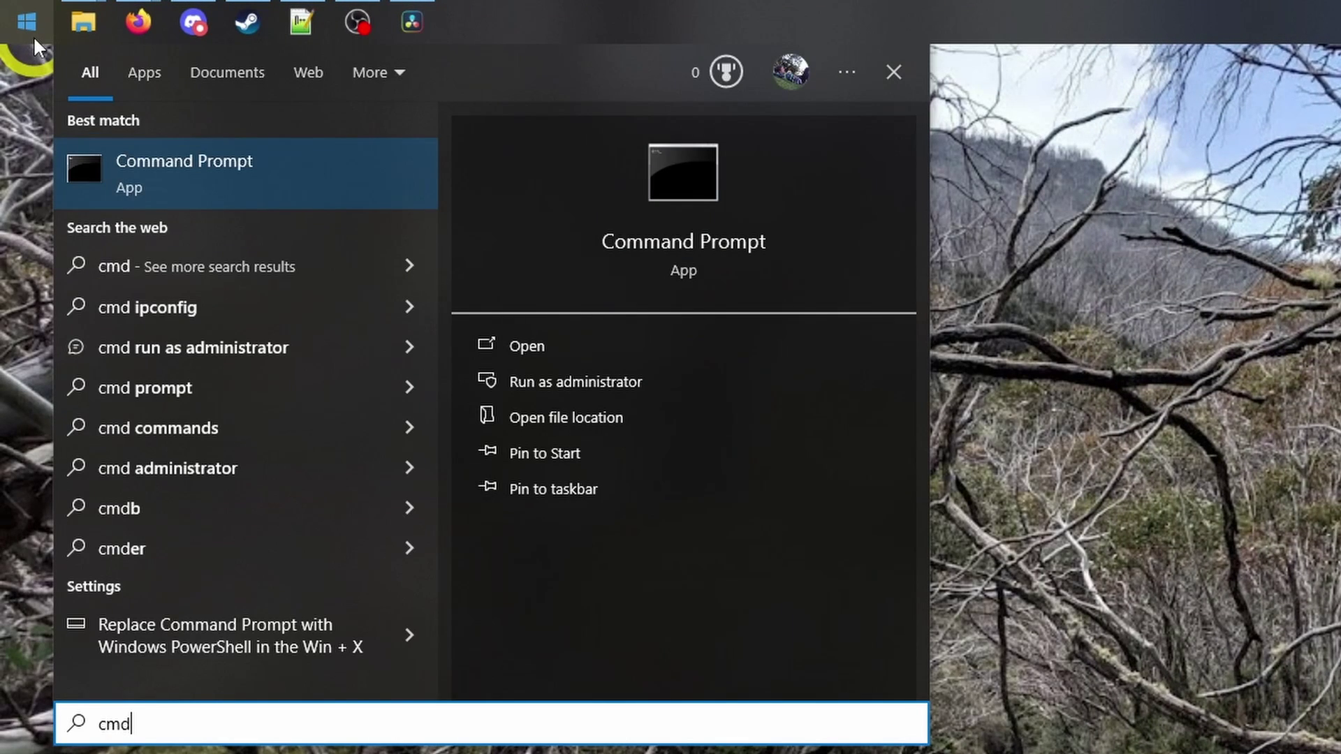
{"action": "left_click", "coordinate": [225, 175]}
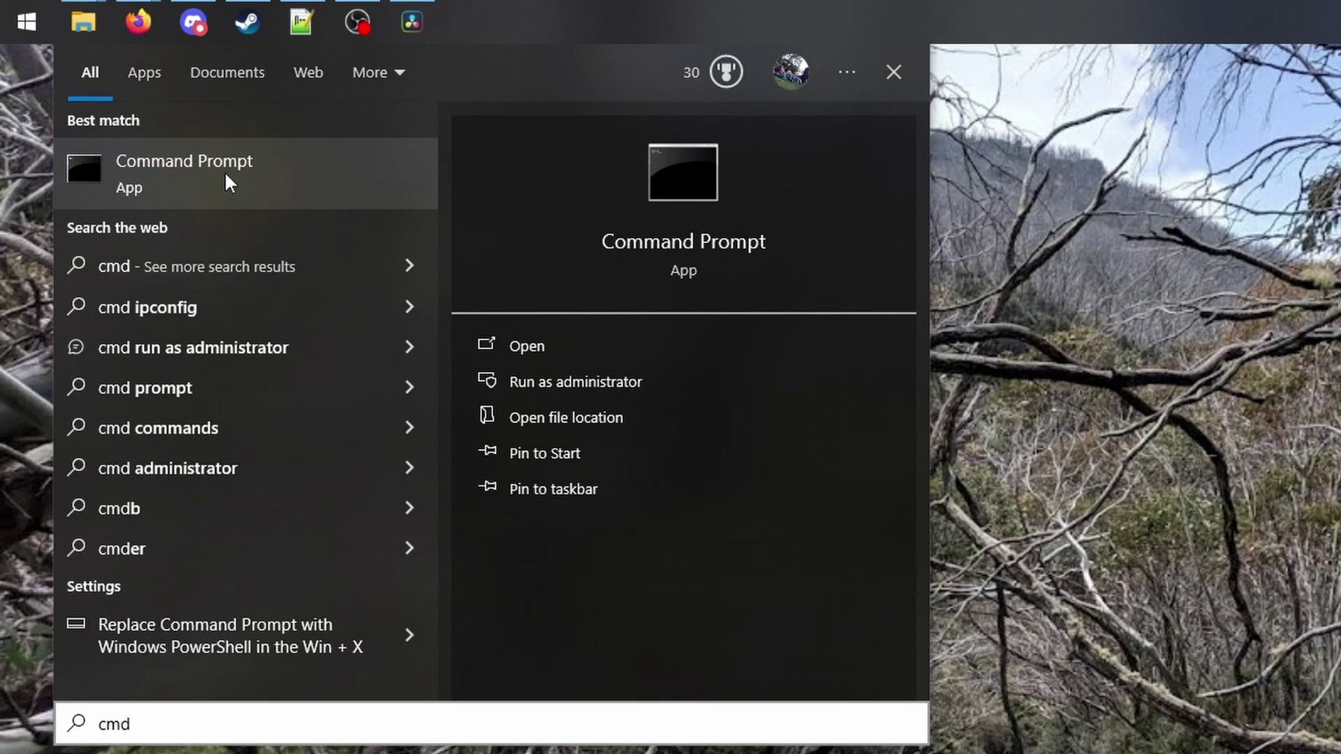
{"action": "double_click", "coordinate": [287, 225]}
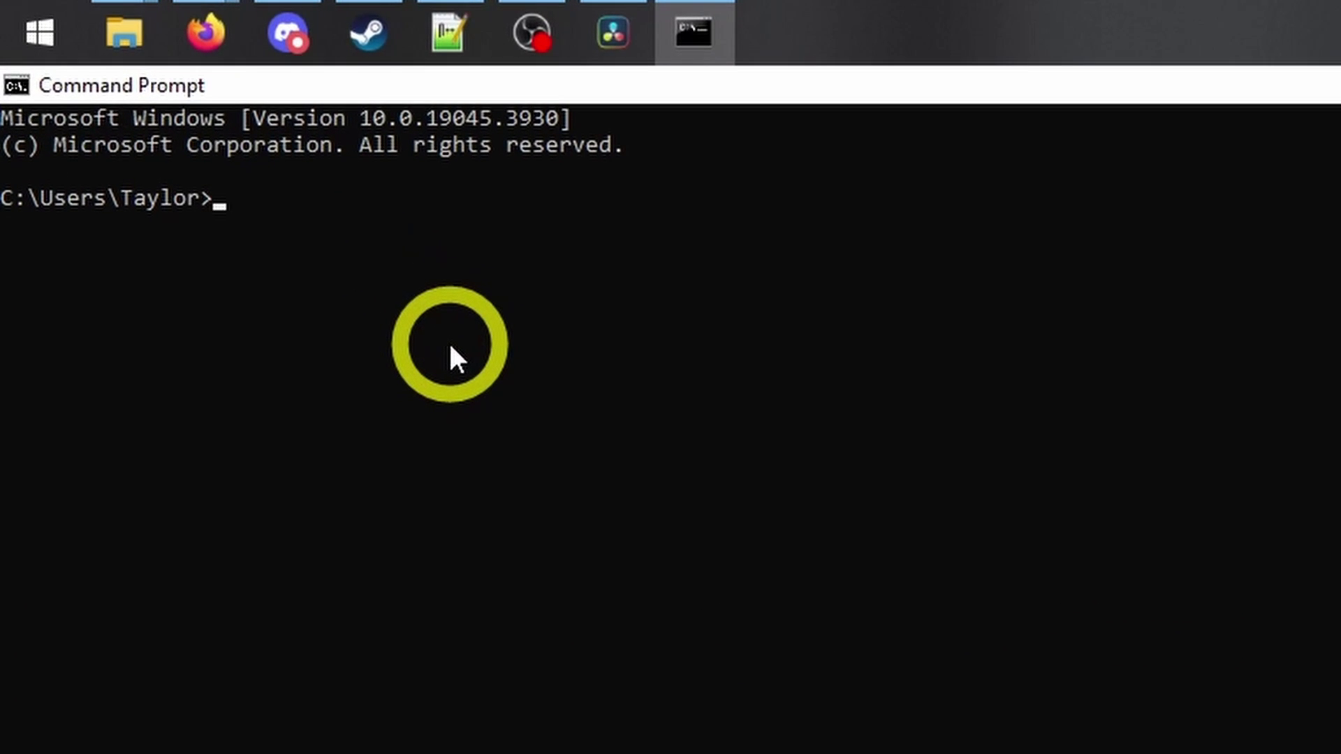
{"action": "right_click", "coordinate": [282, 203]}
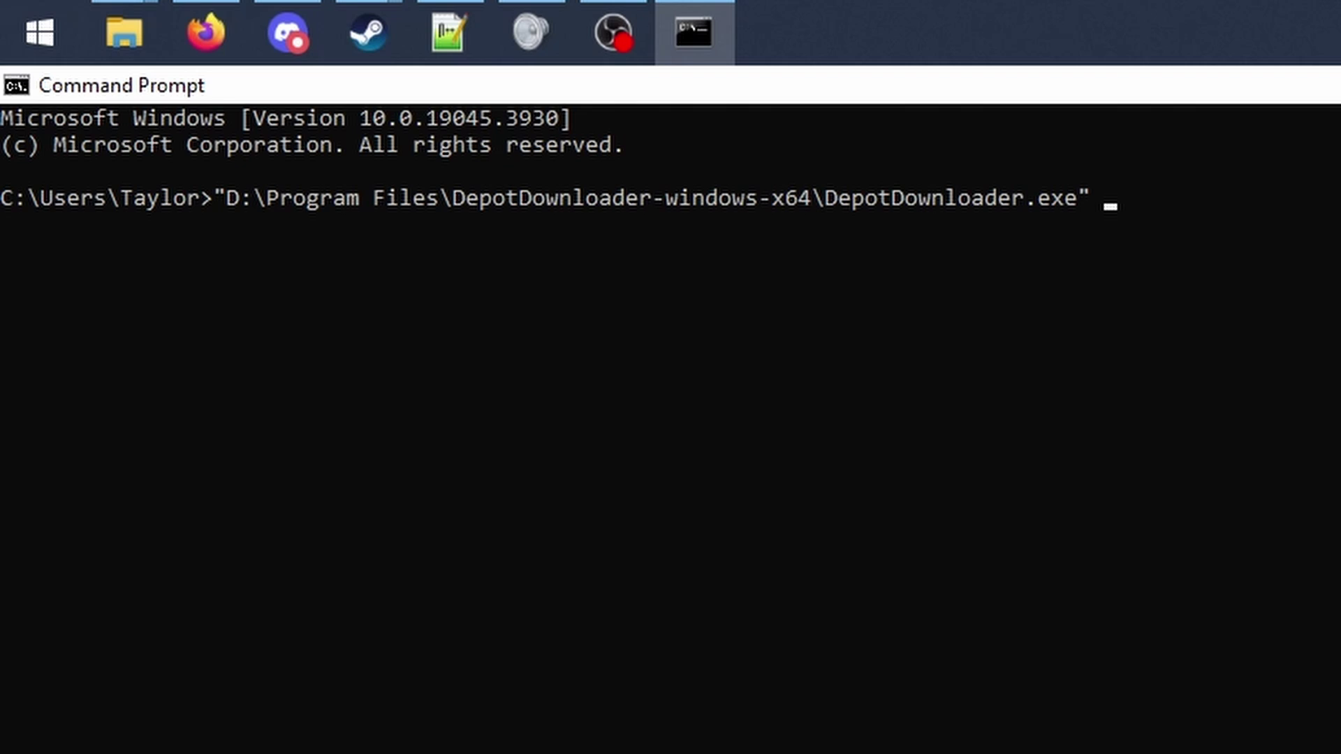
{"action": "key", "text": "alt+Tab"}
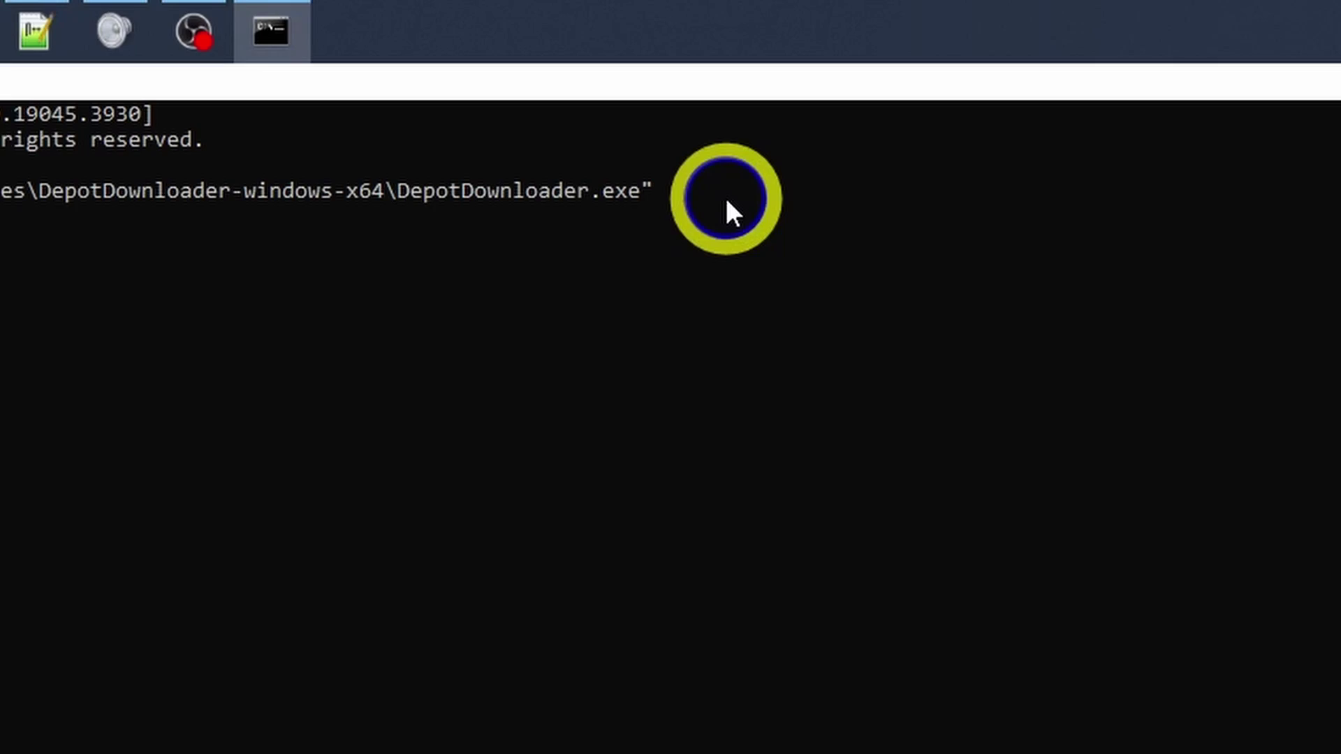
{"action": "key", "text": "ctrl+v"}
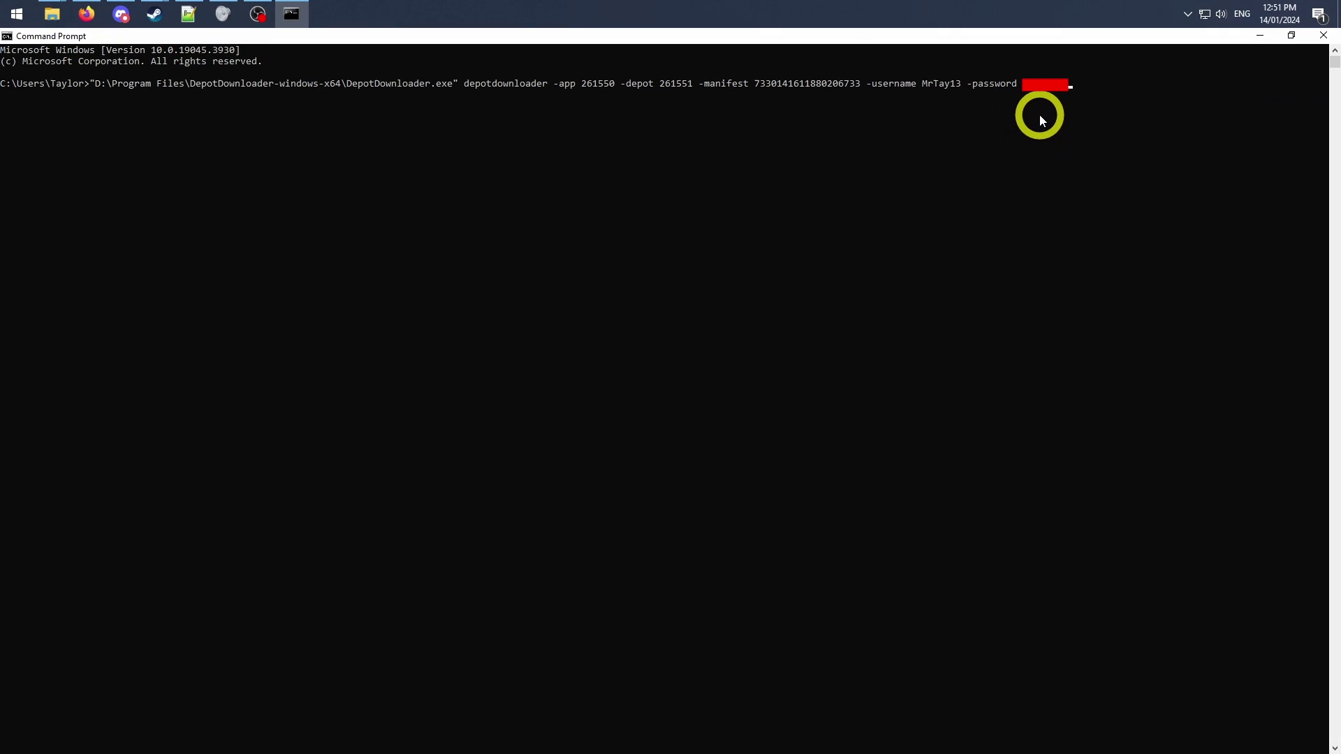
{"action": "key", "text": "Return"}
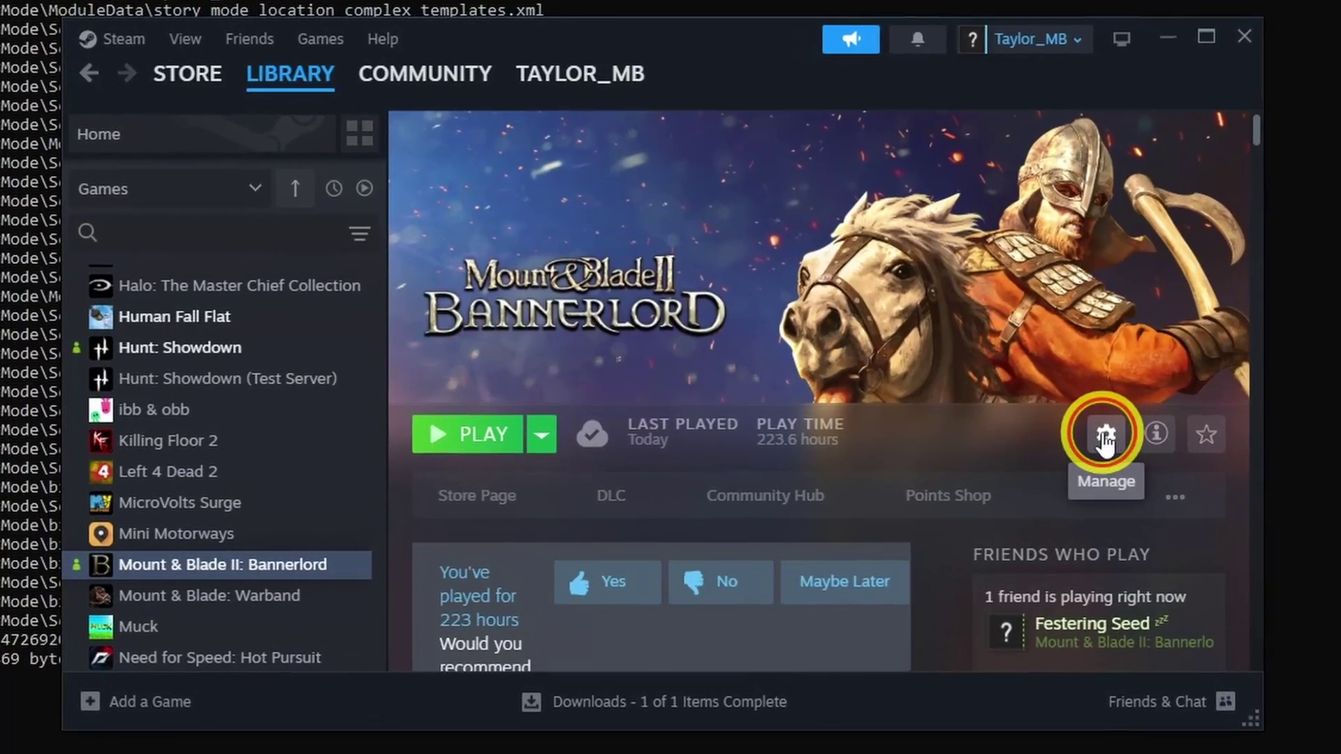
Step: From Bannerlord's Properties > Installed Files, browse to its install folder under steamapps\common
{"action": "left_click", "coordinate": [1103, 436]}
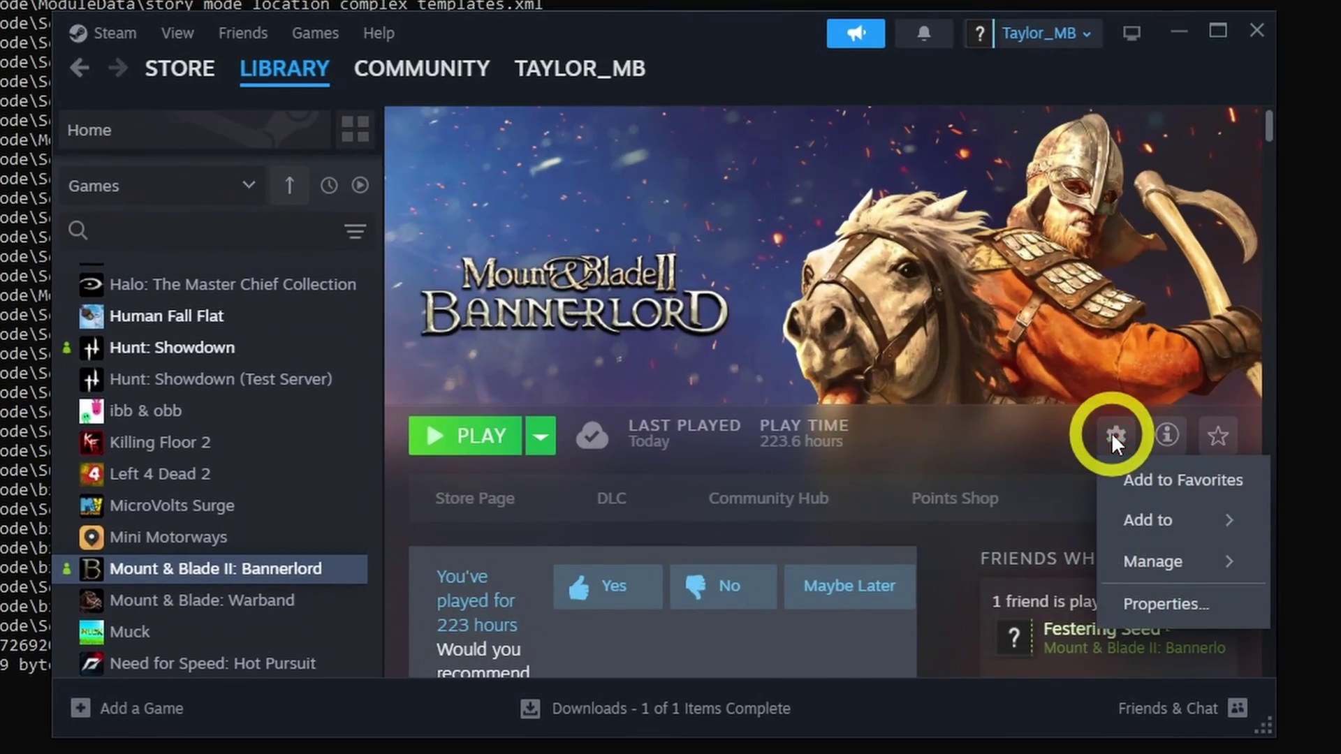
{"action": "left_click", "coordinate": [1162, 594]}
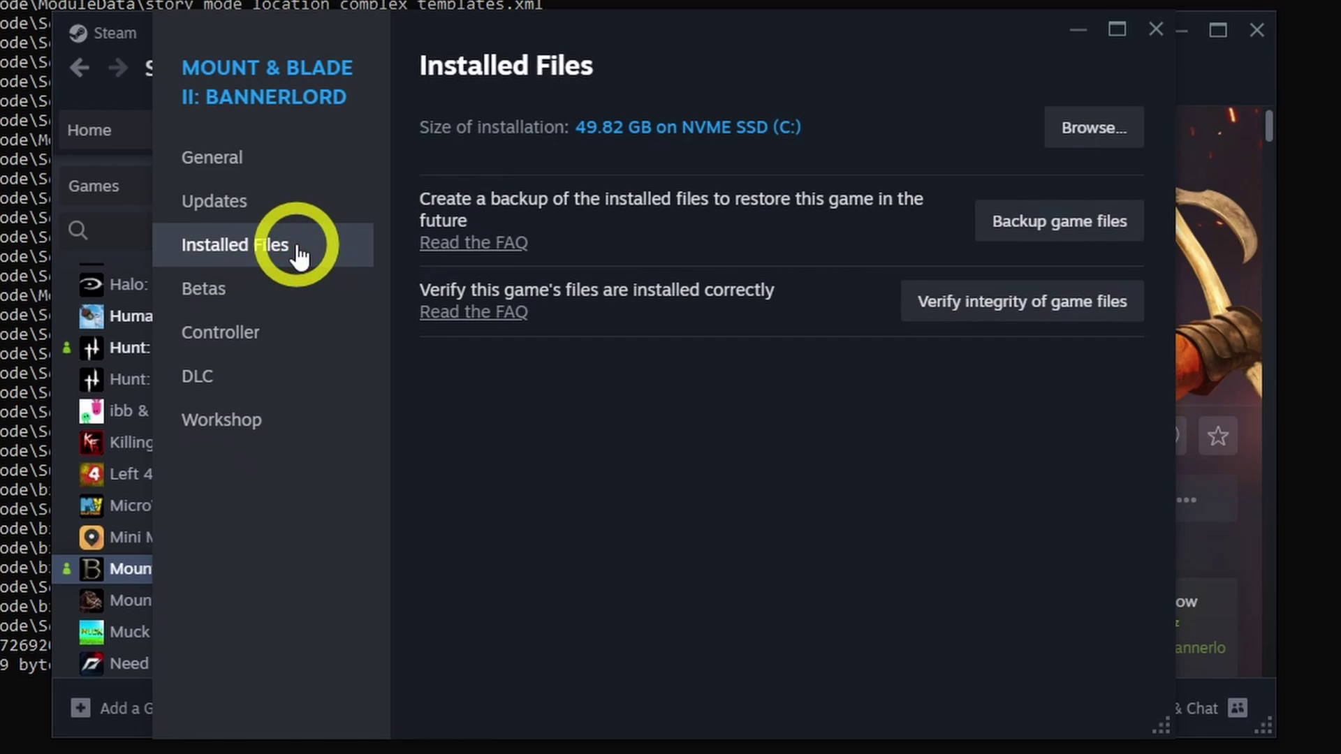
{"action": "left_click", "coordinate": [1086, 132]}
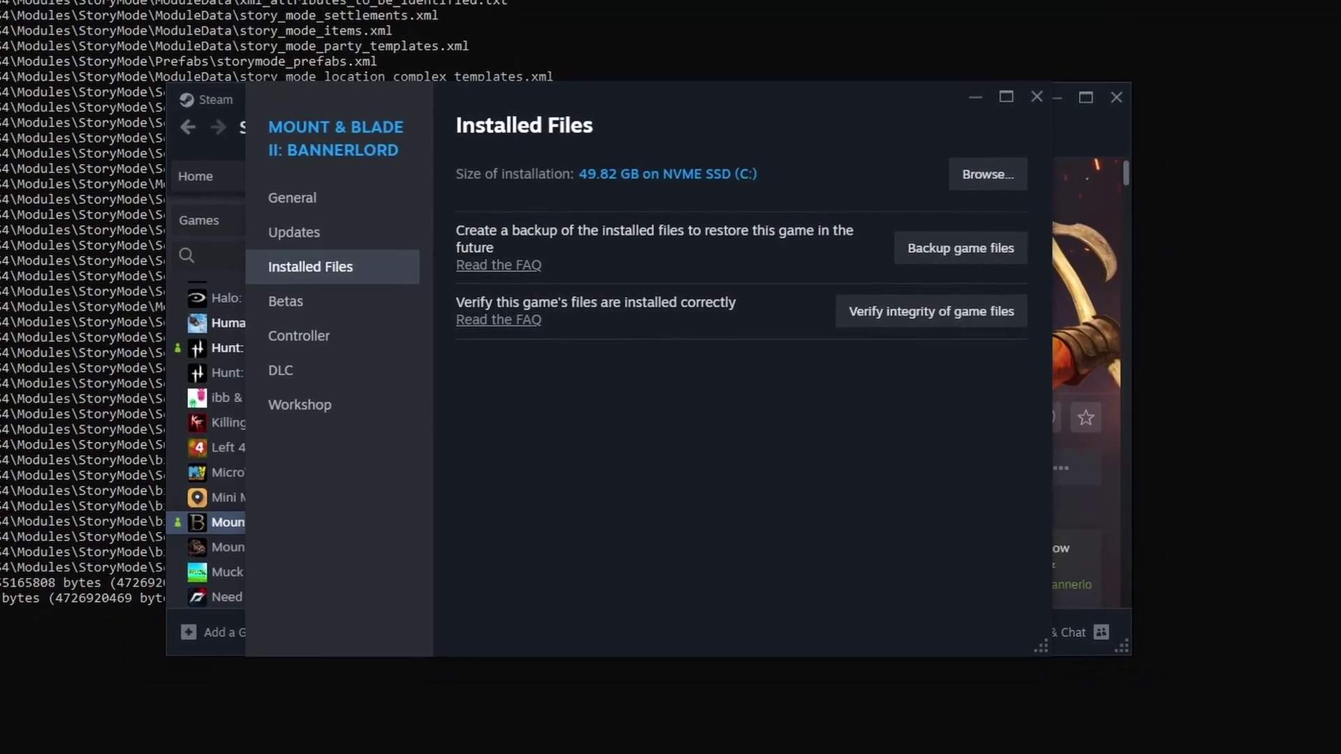
{"action": "mouse_move", "coordinate": [51, 13]}
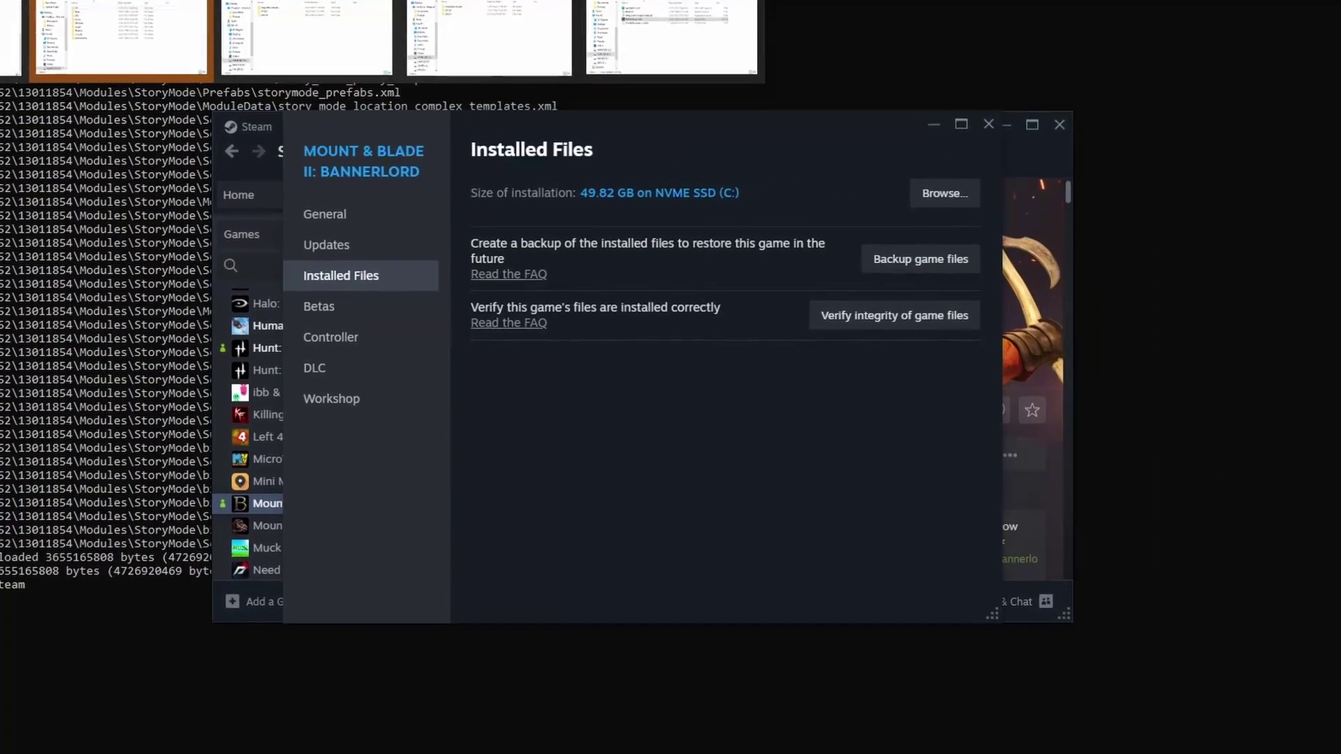
{"action": "left_click", "coordinate": [165, 54]}
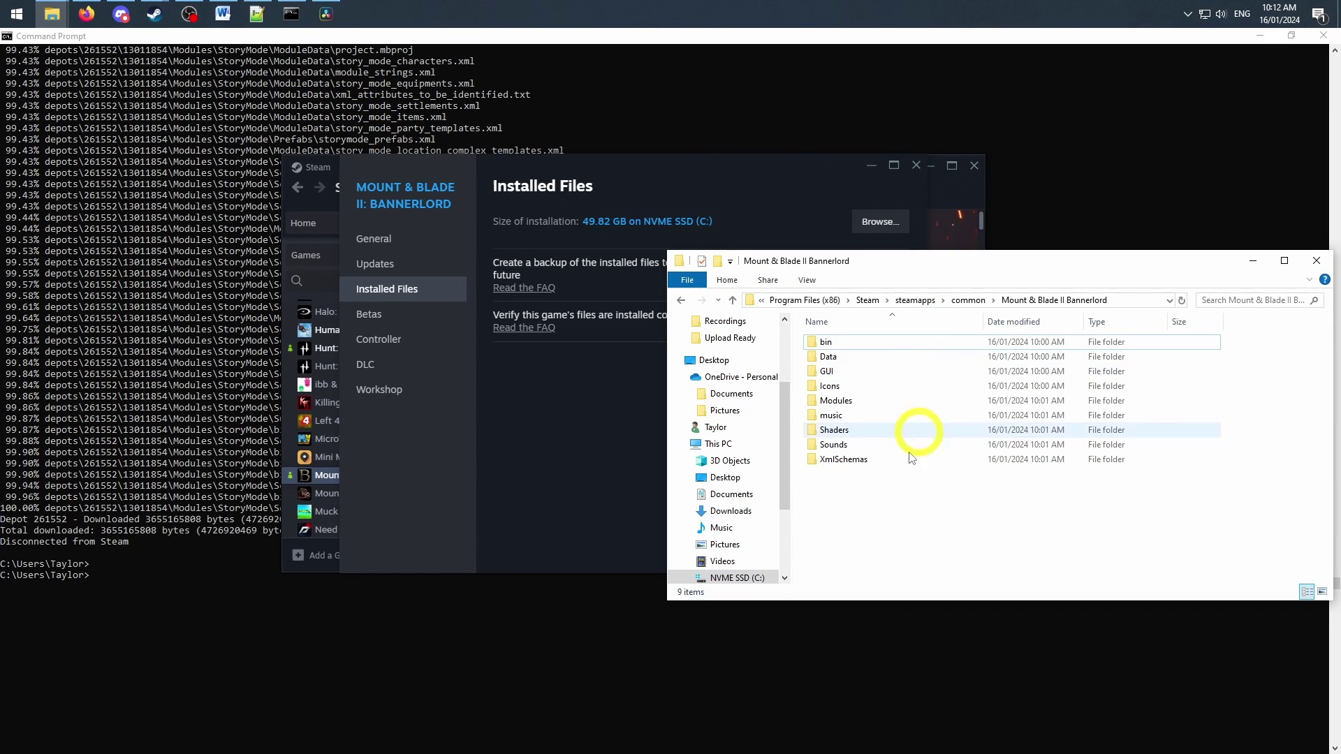
Step: Create a new folder named '1.2 backup' in the Bannerlord folder
{"action": "right_click", "coordinate": [874, 483]}
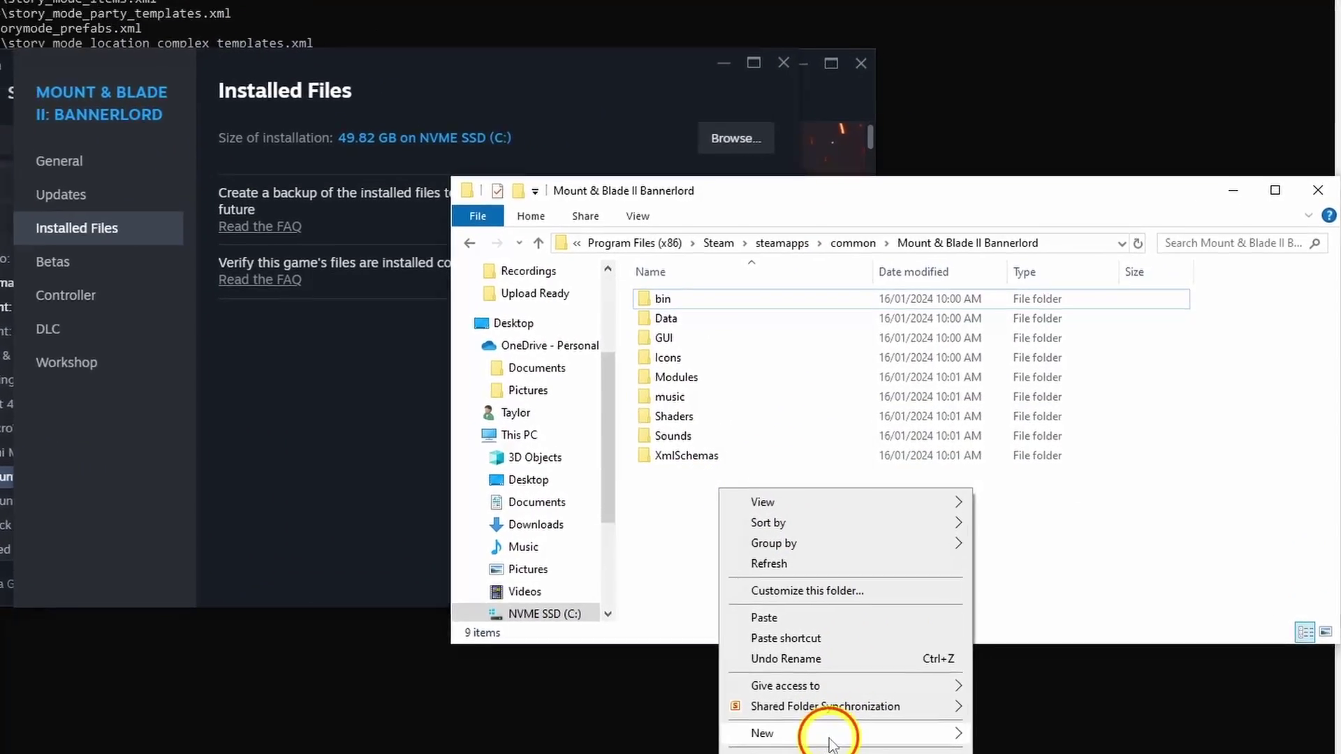
{"action": "mouse_move", "coordinate": [908, 667]}
{"action": "left_click", "coordinate": [1107, 509]}
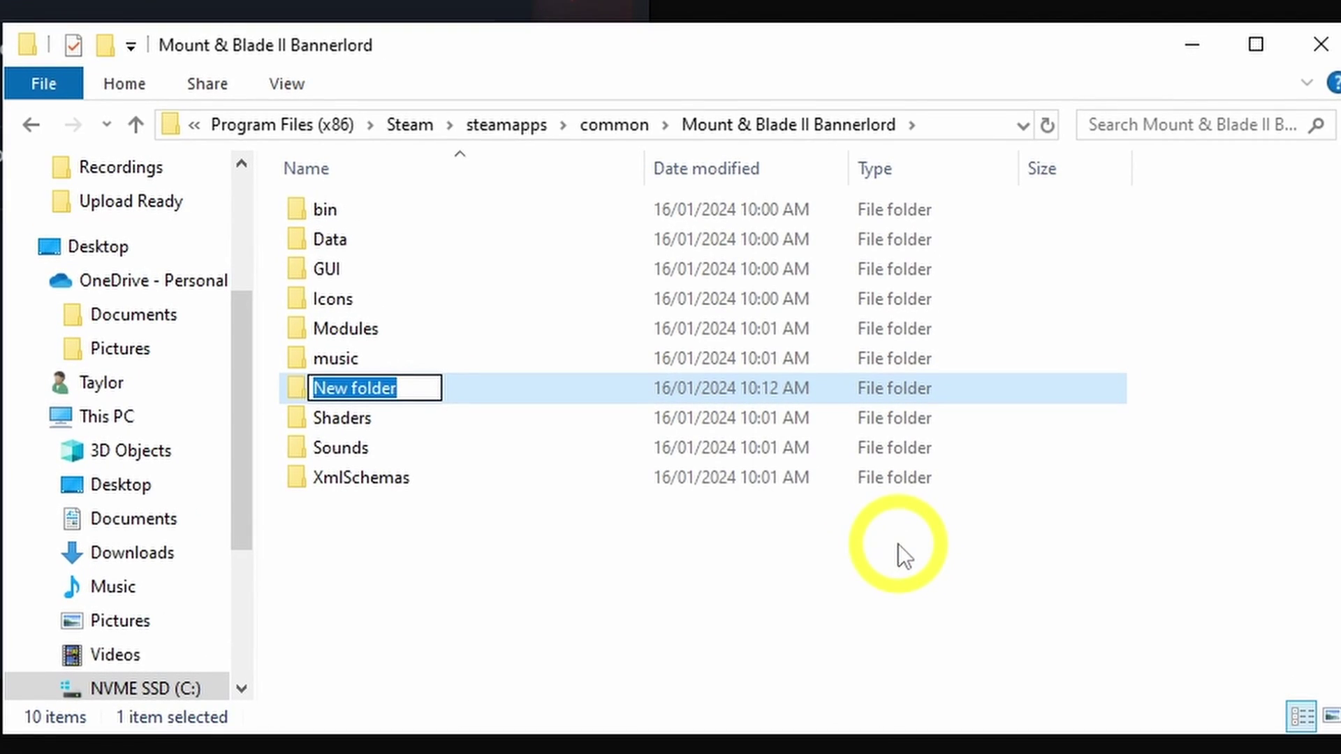
{"action": "type", "text": "1.2 ba"}
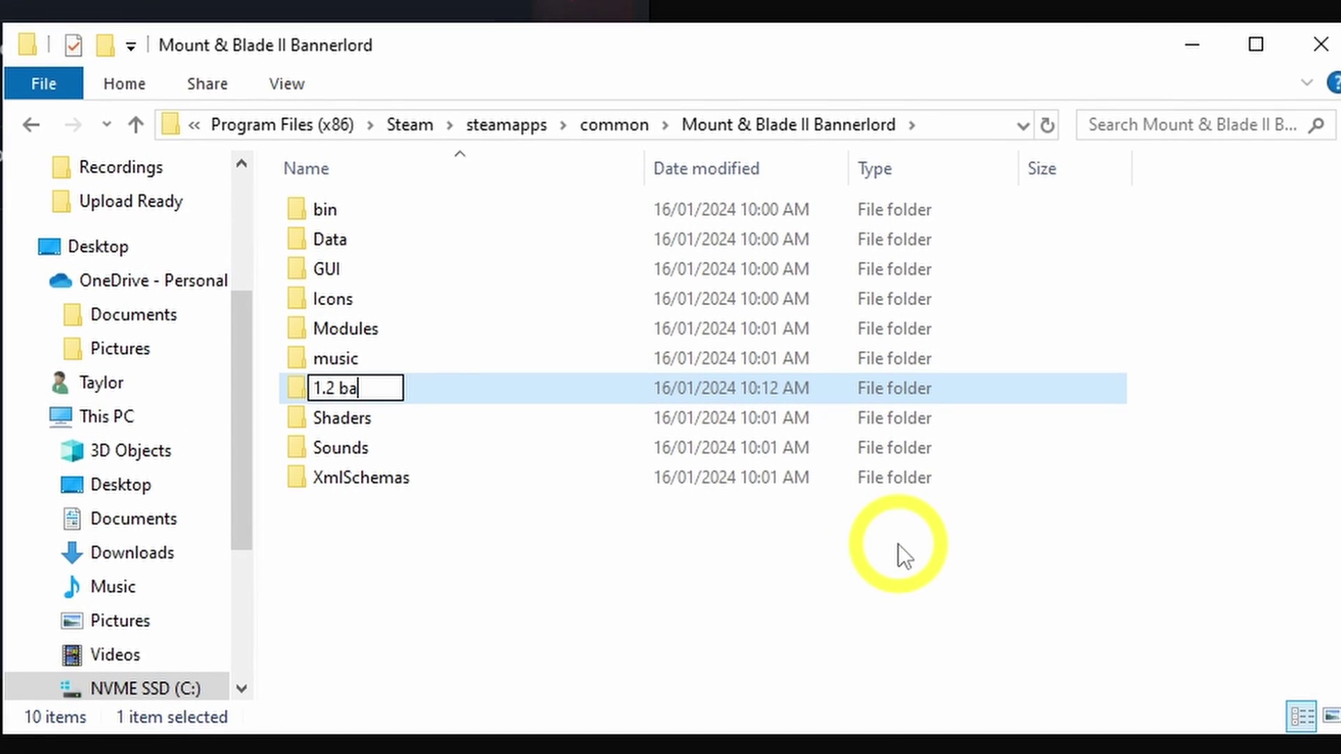
{"action": "type", "text": "ckup"}
{"action": "key", "text": "Return"}
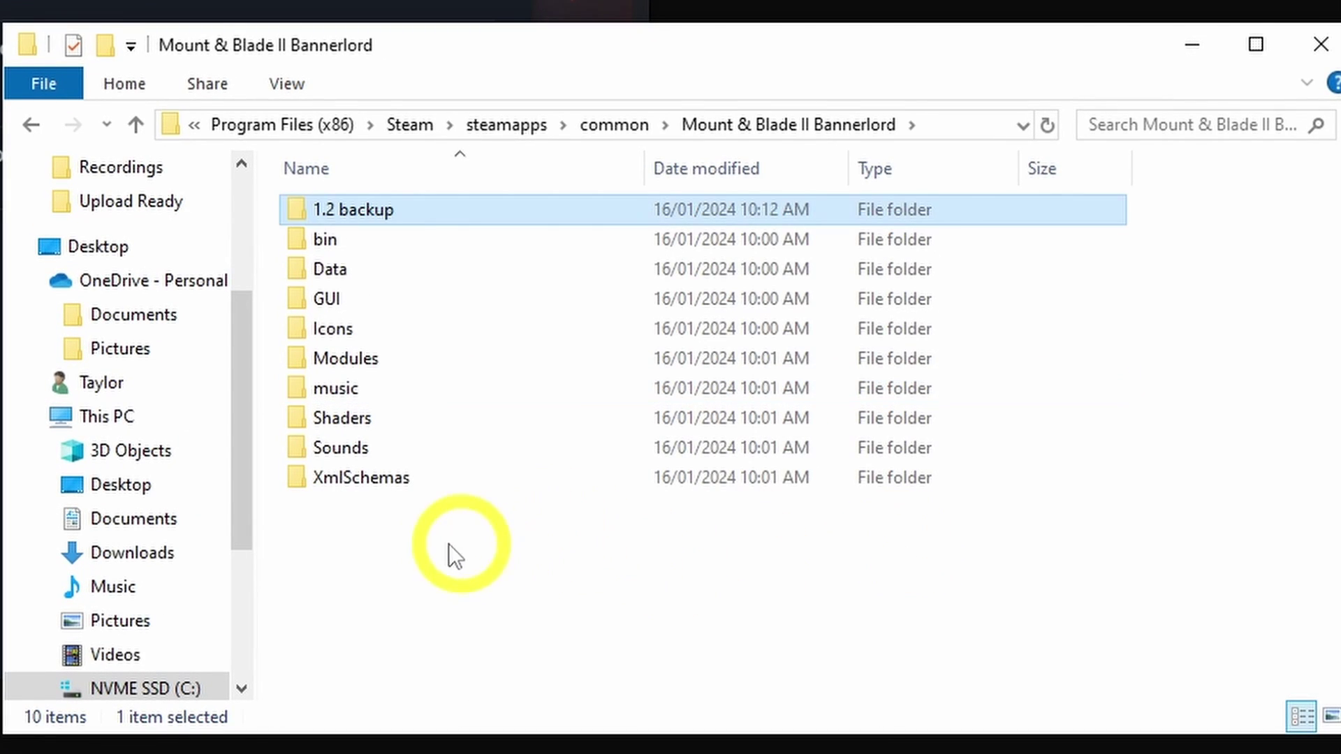
Step: Move the nine game folders, bin through XmlSchemas, into '1.2 backup', then return to Bannerlord
{"action": "left_click_drag", "start_coordinate": [439, 535], "coordinate": [346, 235]}
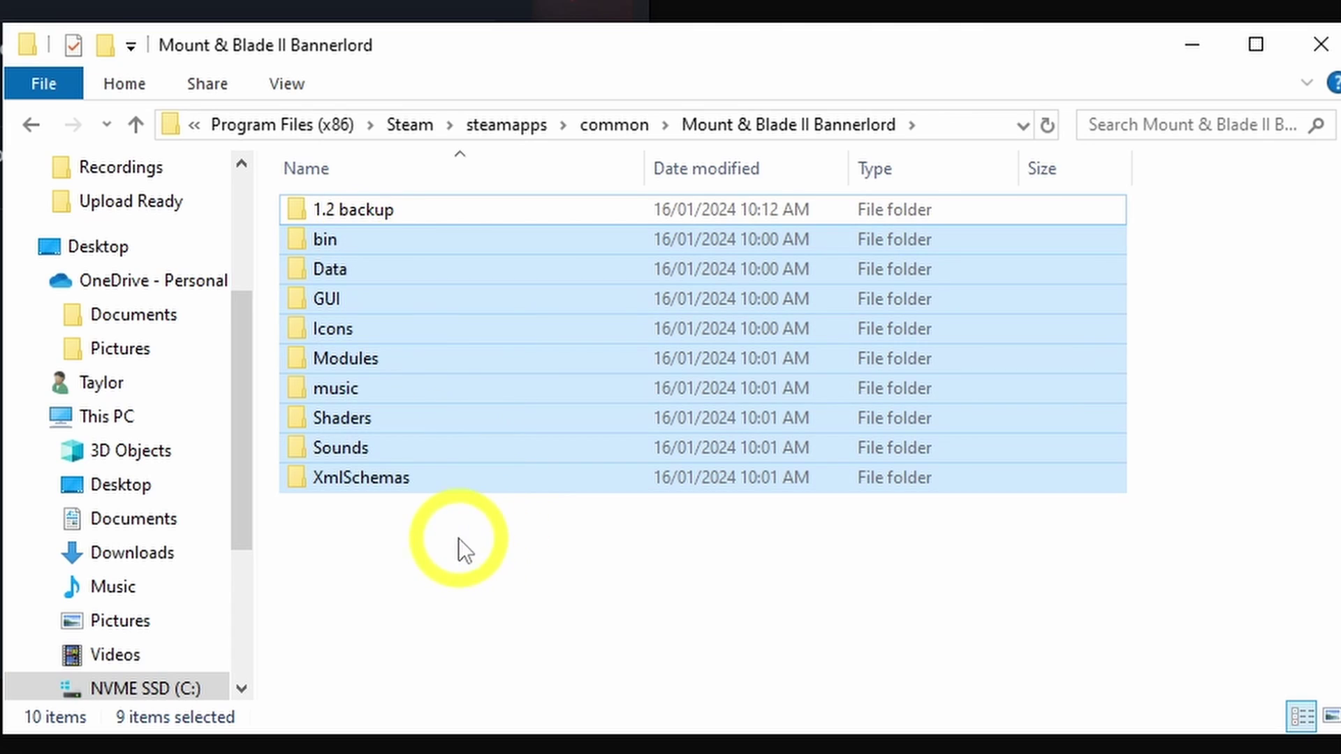
{"action": "left_click", "coordinate": [375, 216]}
{"action": "double_click", "coordinate": [376, 216]}
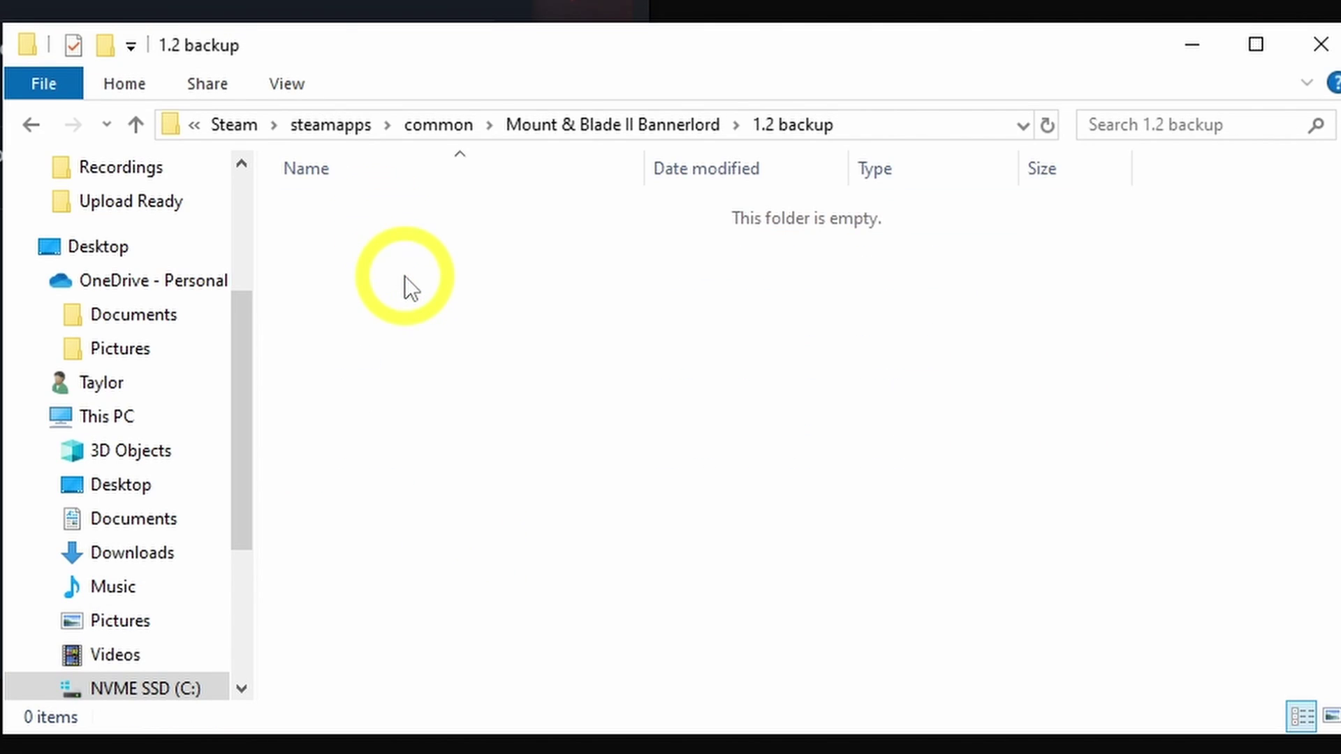
{"action": "key", "text": "ctrl+v"}
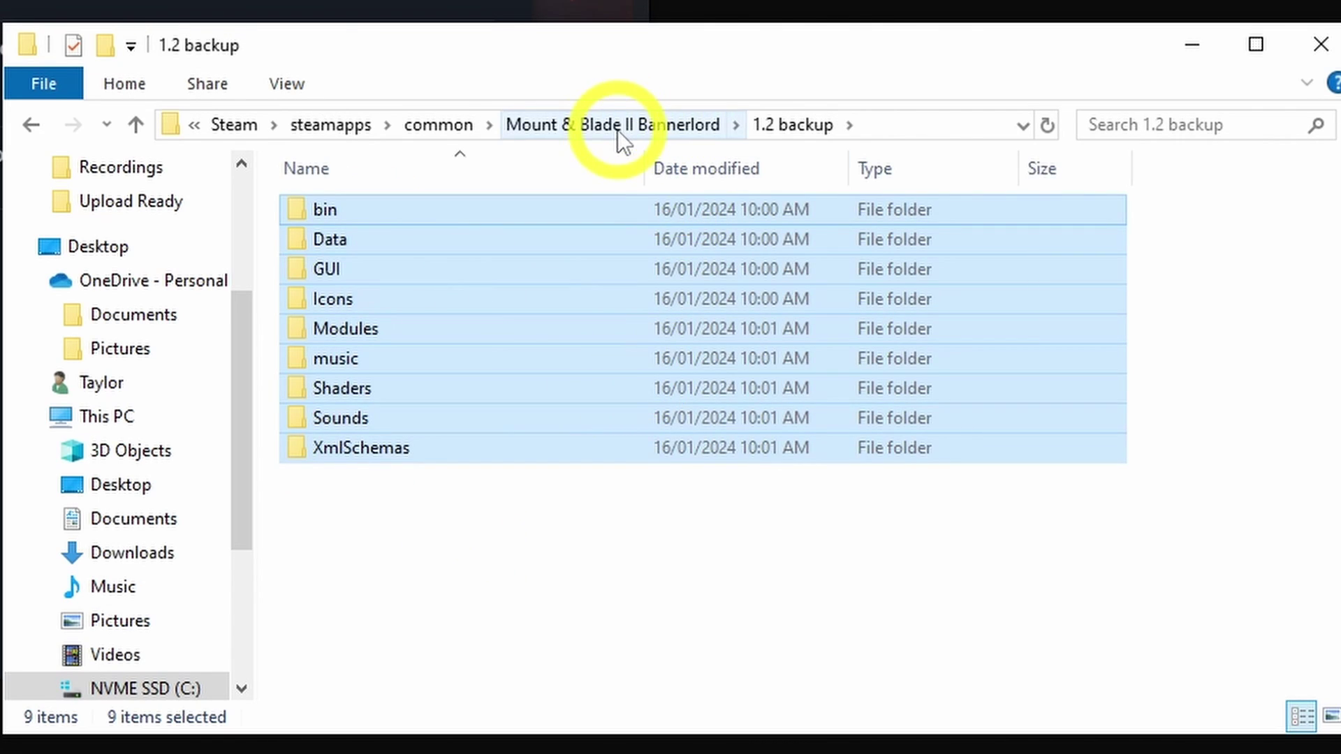
{"action": "left_click", "coordinate": [617, 131]}
{"action": "left_click", "coordinate": [655, 329]}
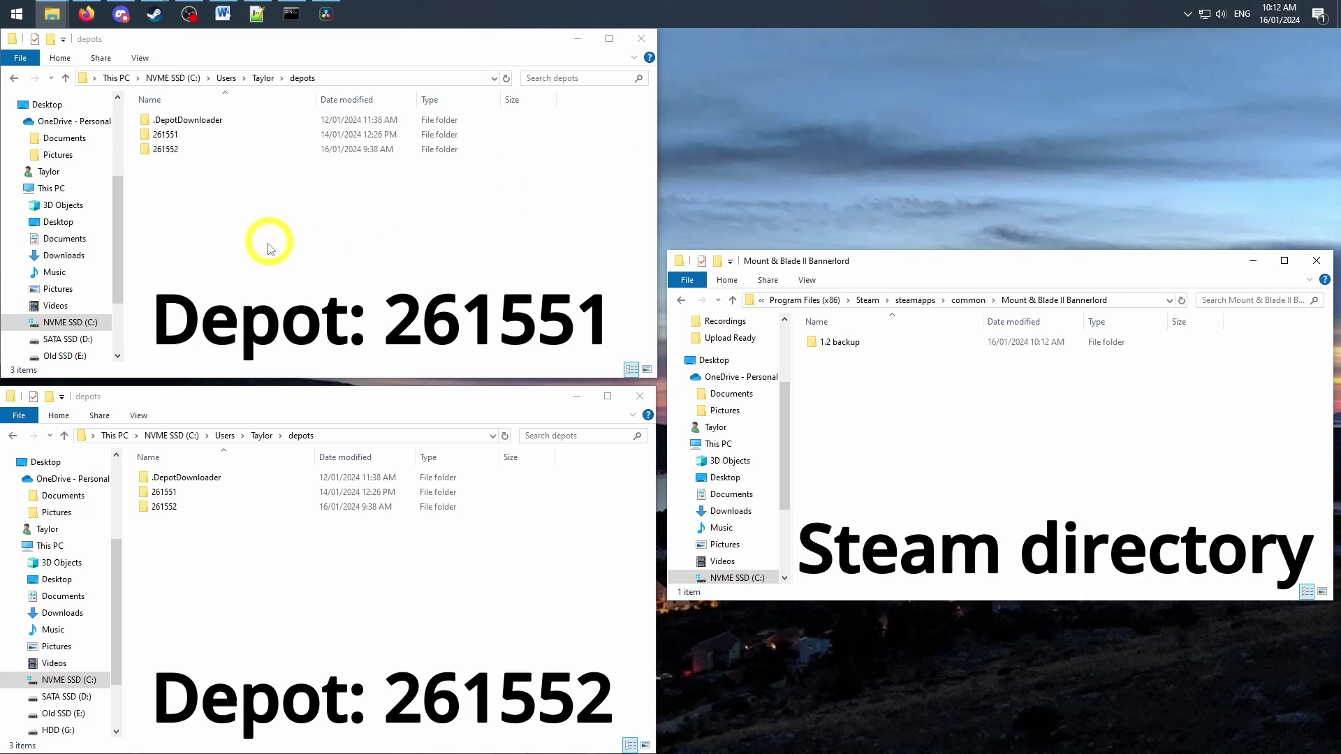
Step: Copy the nine folders from depots\261551\13011854 into the Steam Bannerlord folder
{"action": "left_click", "coordinate": [197, 134]}
{"action": "double_click", "coordinate": [198, 134]}
{"action": "double_click", "coordinate": [195, 119]}
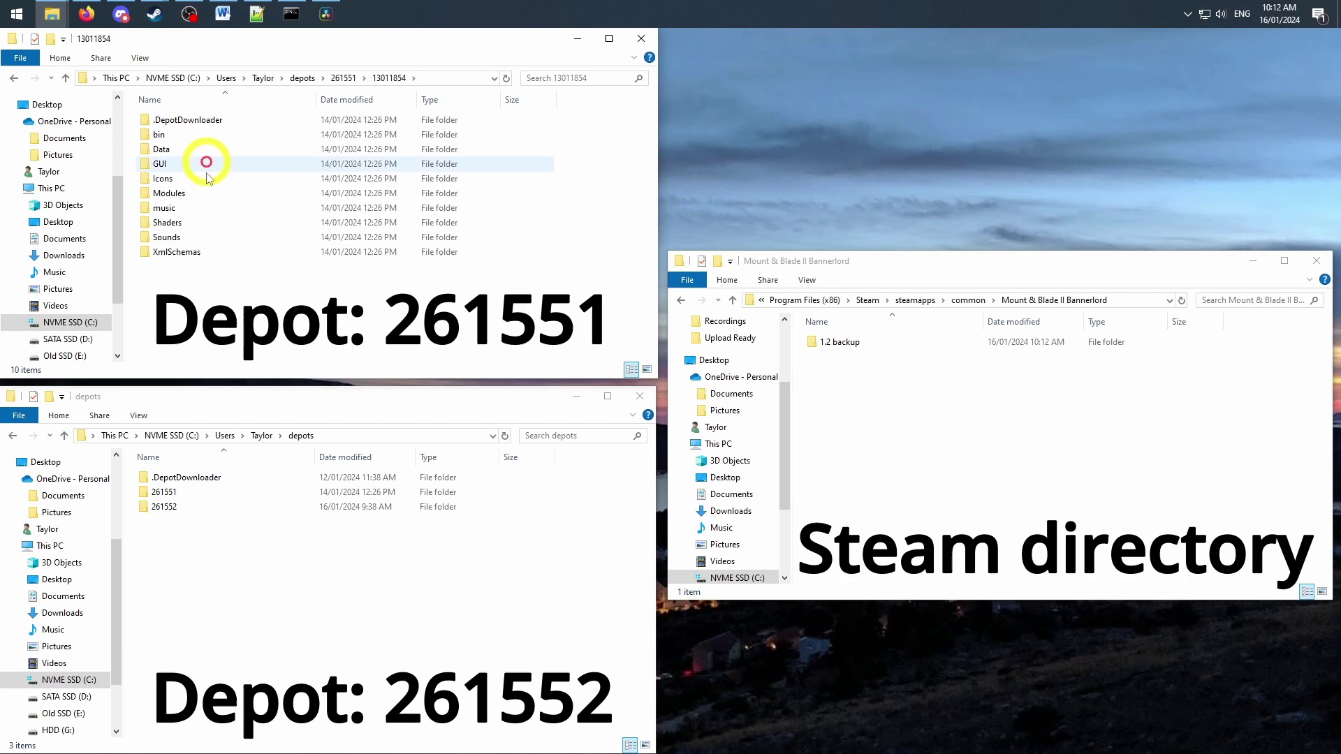
{"action": "left_click_drag", "start_coordinate": [221, 282], "coordinate": [164, 135]}
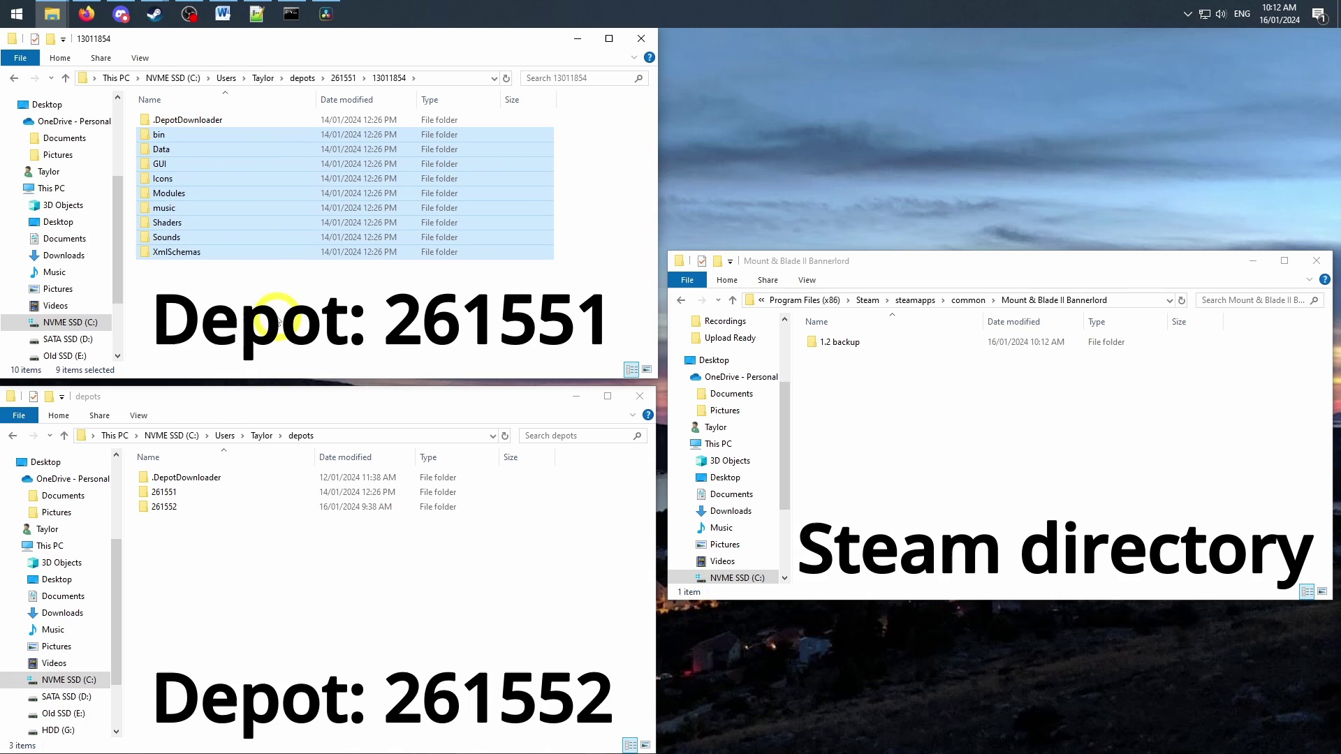
{"action": "left_click", "coordinate": [870, 401]}
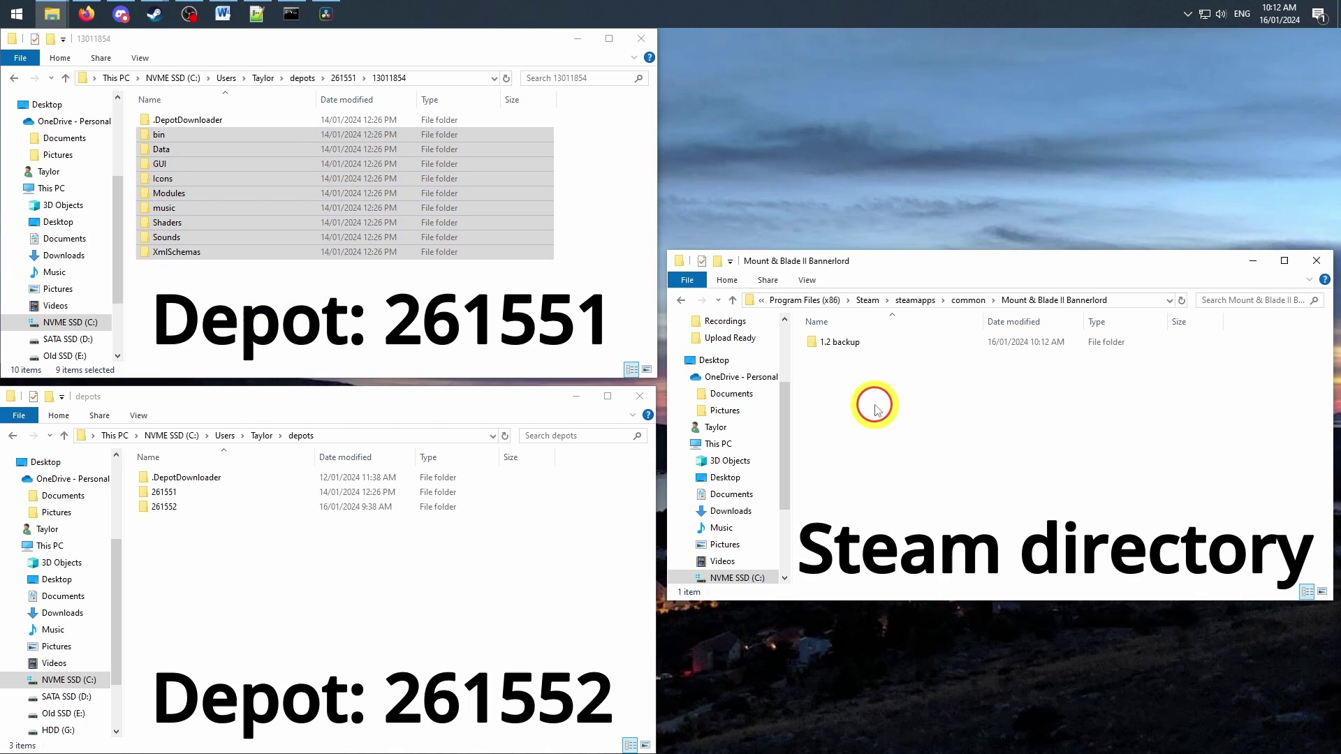
{"action": "key", "text": "ctrl+v"}
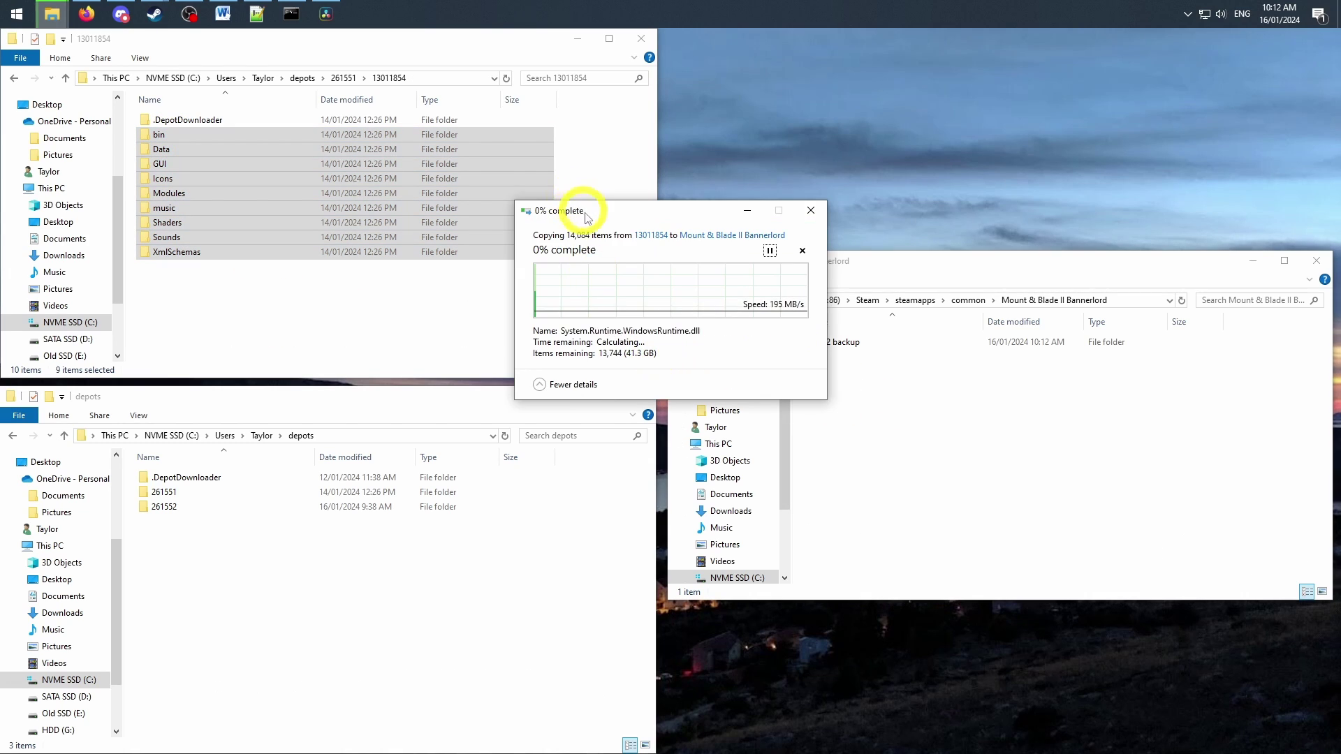
{"action": "left_click_drag", "start_coordinate": [579, 203], "coordinate": [933, 59]}
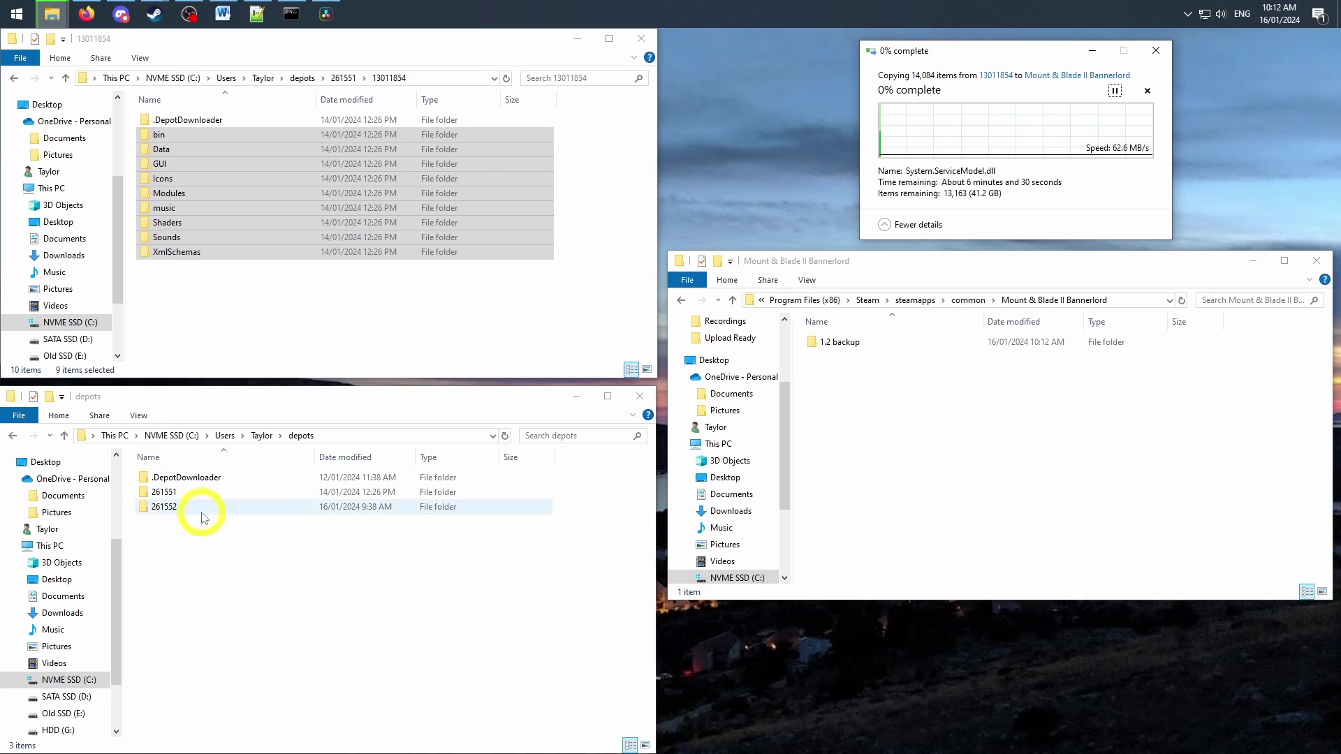
Step: Copy the Modules folder from depots\261552\13011854 into the Steam Bannerlord folder
{"action": "double_click", "coordinate": [167, 506]}
{"action": "double_click", "coordinate": [190, 477]}
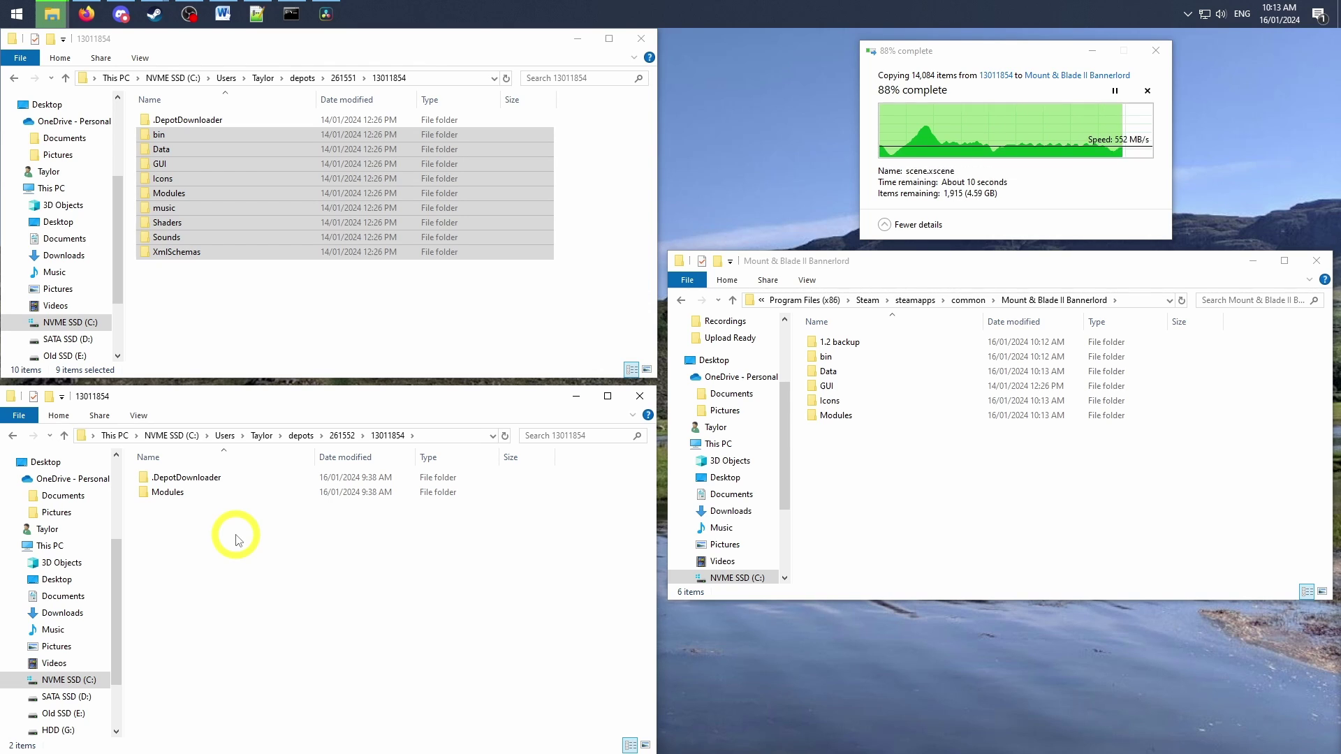
{"action": "left_click", "coordinate": [175, 493]}
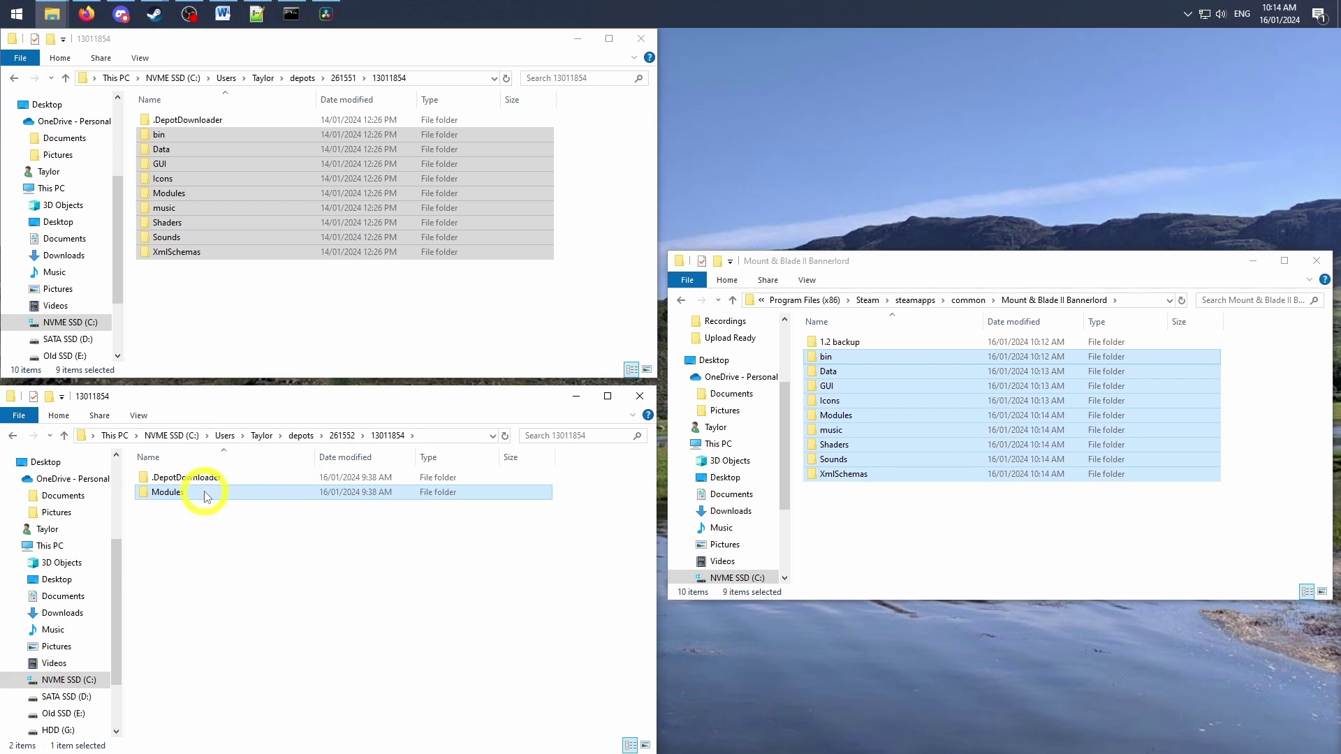
{"action": "left_click_drag", "start_coordinate": [203, 493], "coordinate": [943, 503]}
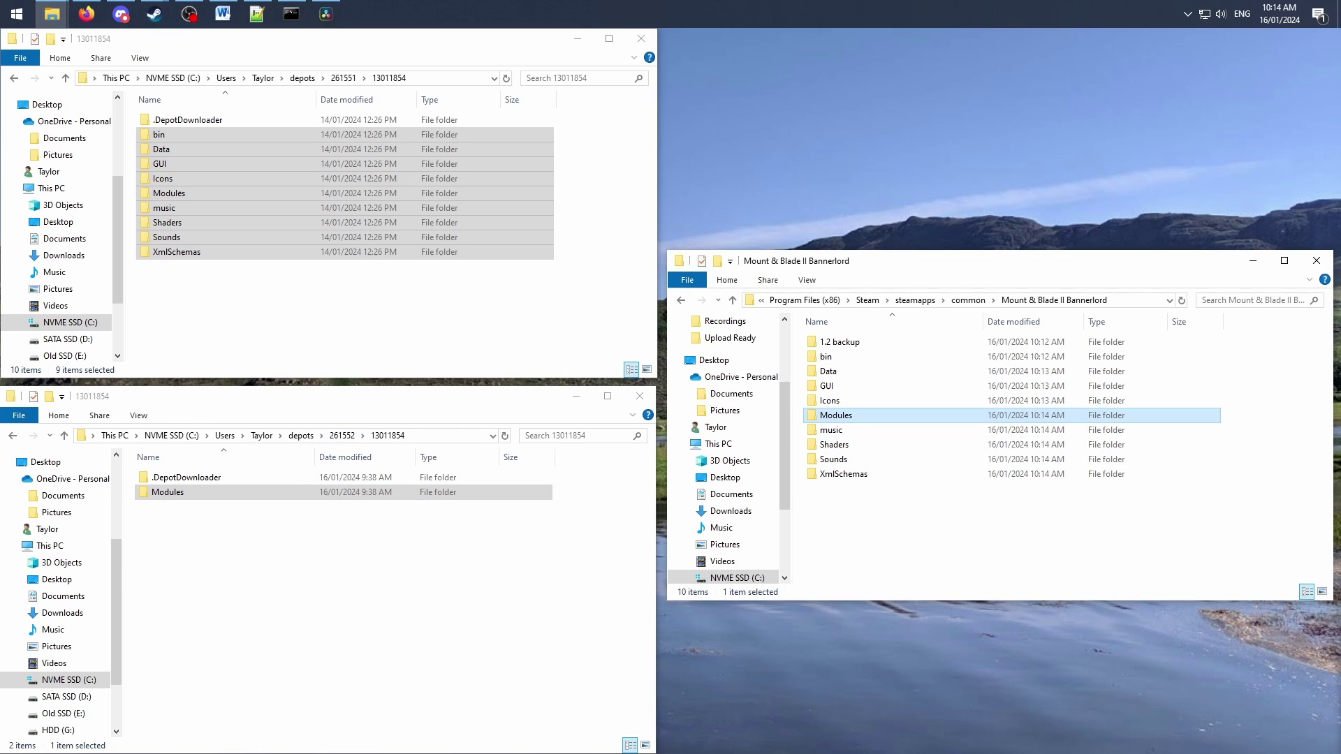
{"action": "key", "text": "alt+Tab"}
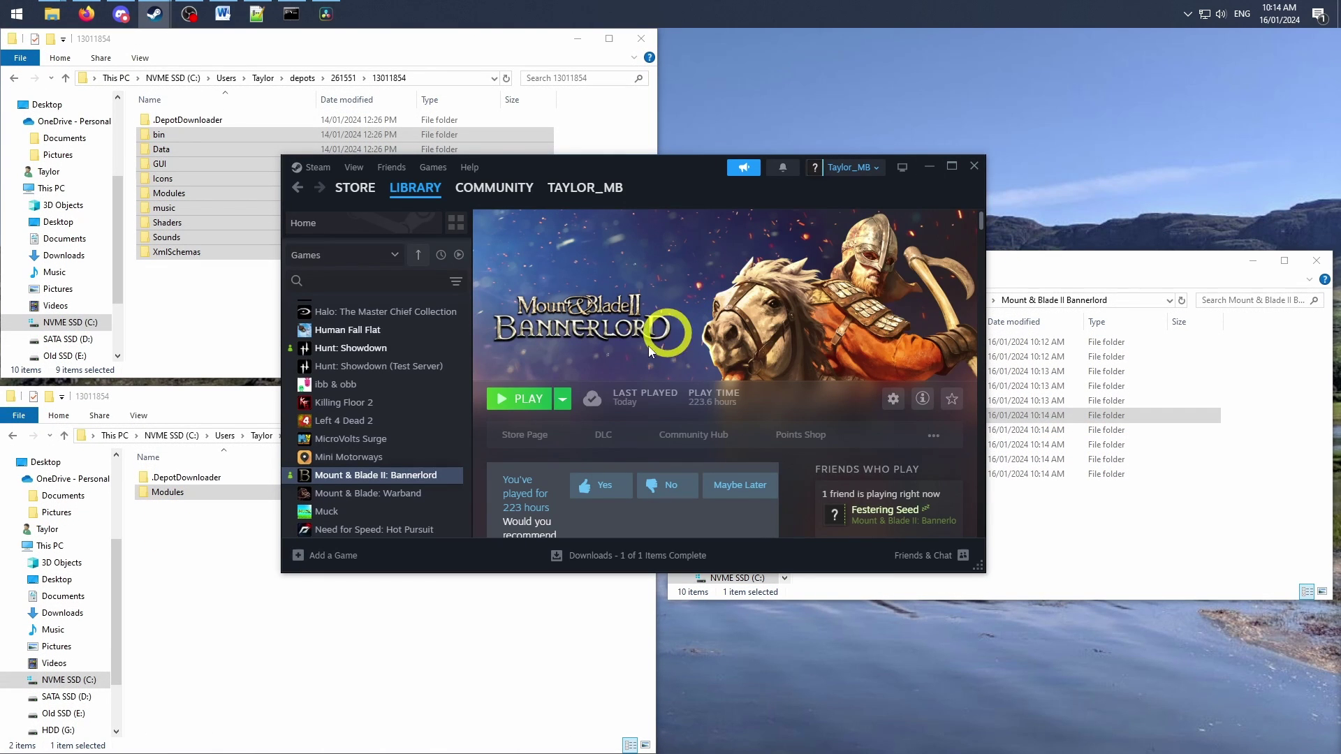
Step: Launch Bannerlord from the Steam library and start v1.1.6.26219 from the launcher
{"action": "left_click", "coordinate": [519, 403]}
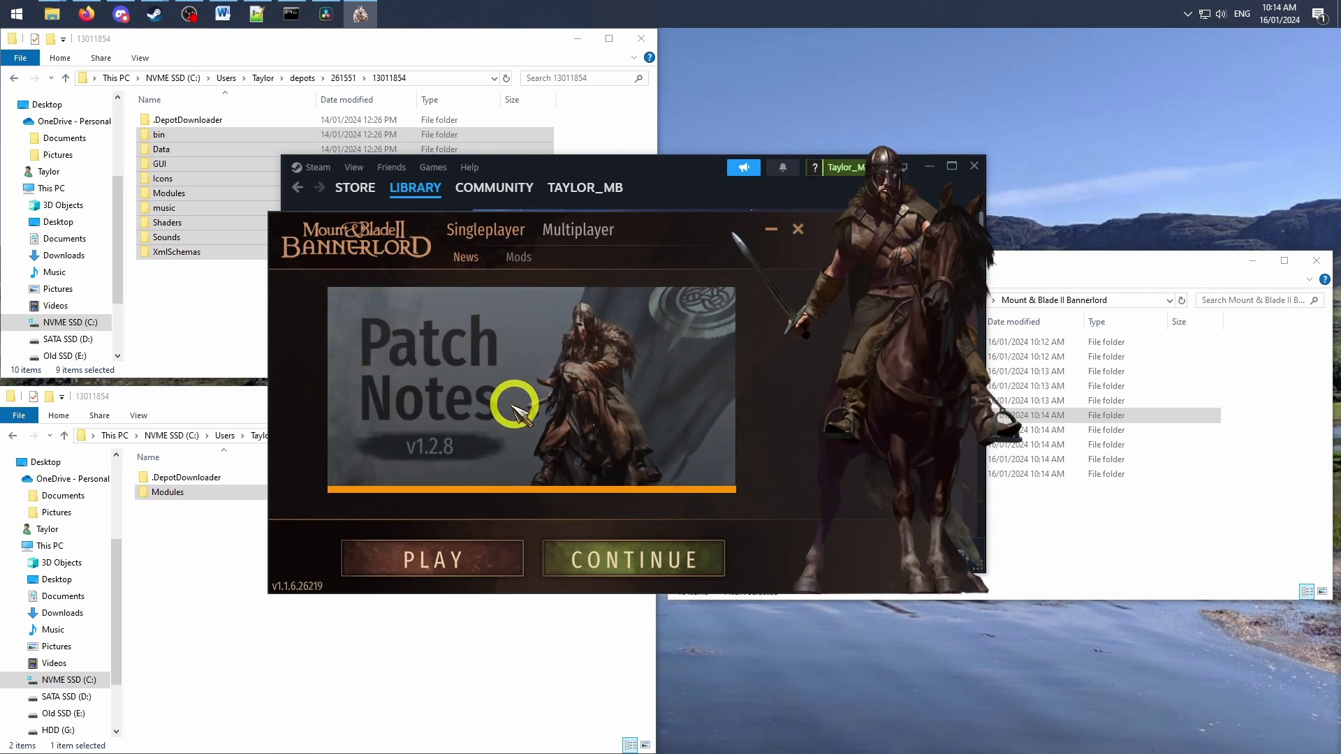
{"action": "left_click", "coordinate": [463, 556]}
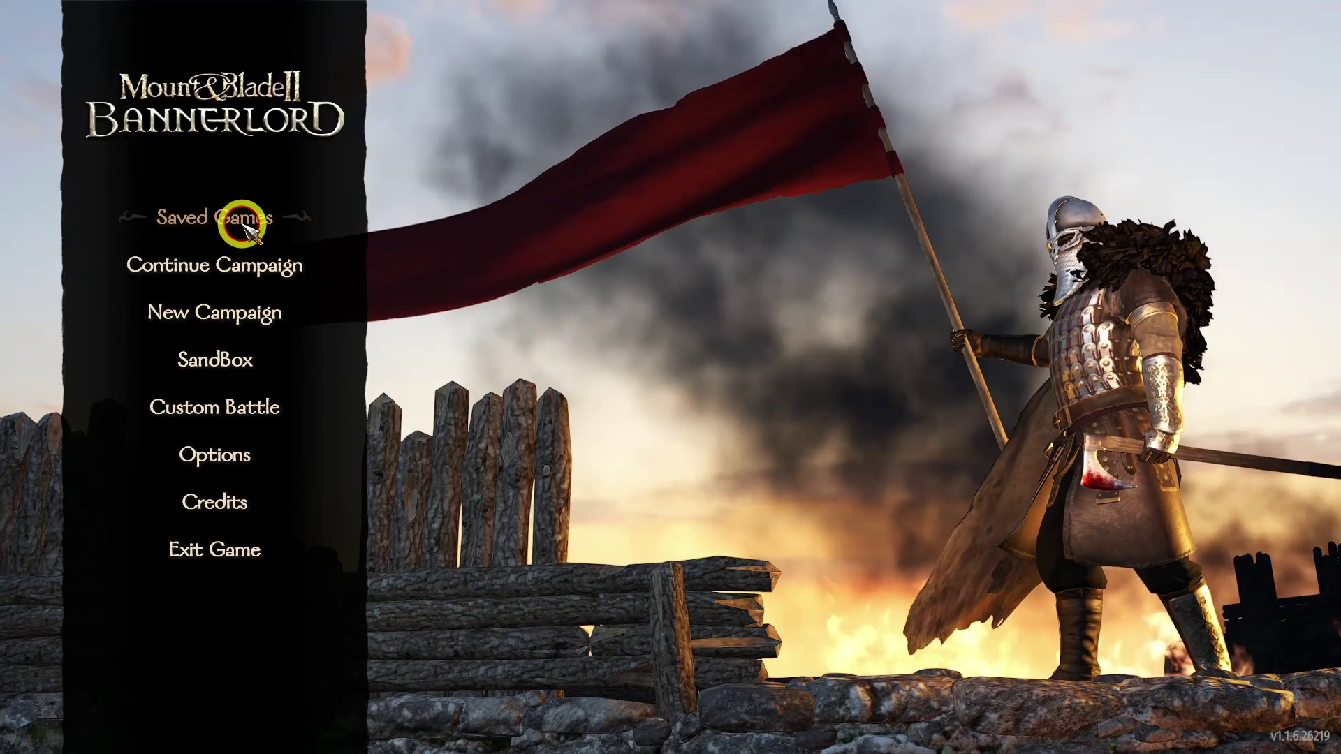
Step: Load the PreKingdom save from Saved Games, accepting the Module Mismatch warning
{"action": "left_click", "coordinate": [239, 219]}
{"action": "scroll", "coordinate": [272, 308], "scroll_direction": "down", "scroll_amount": 16}
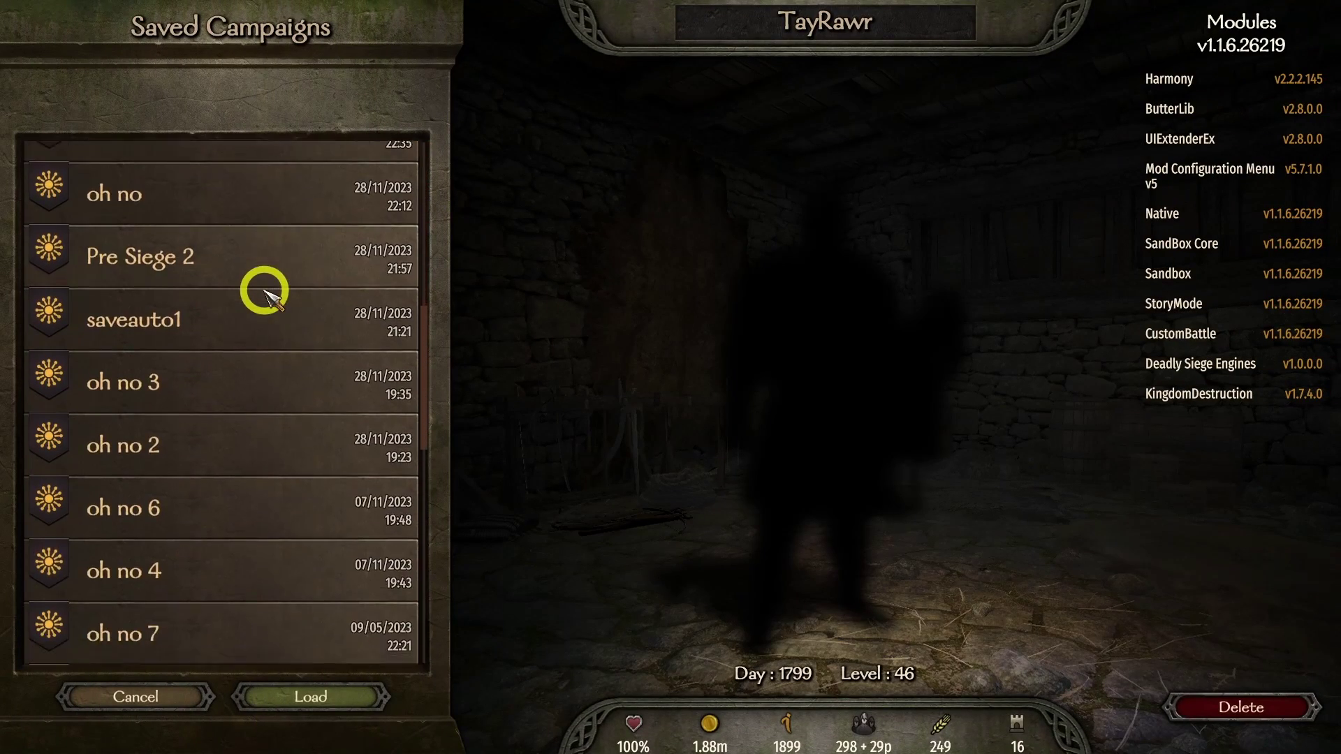
{"action": "scroll", "coordinate": [268, 293], "scroll_direction": "down", "scroll_amount": 1}
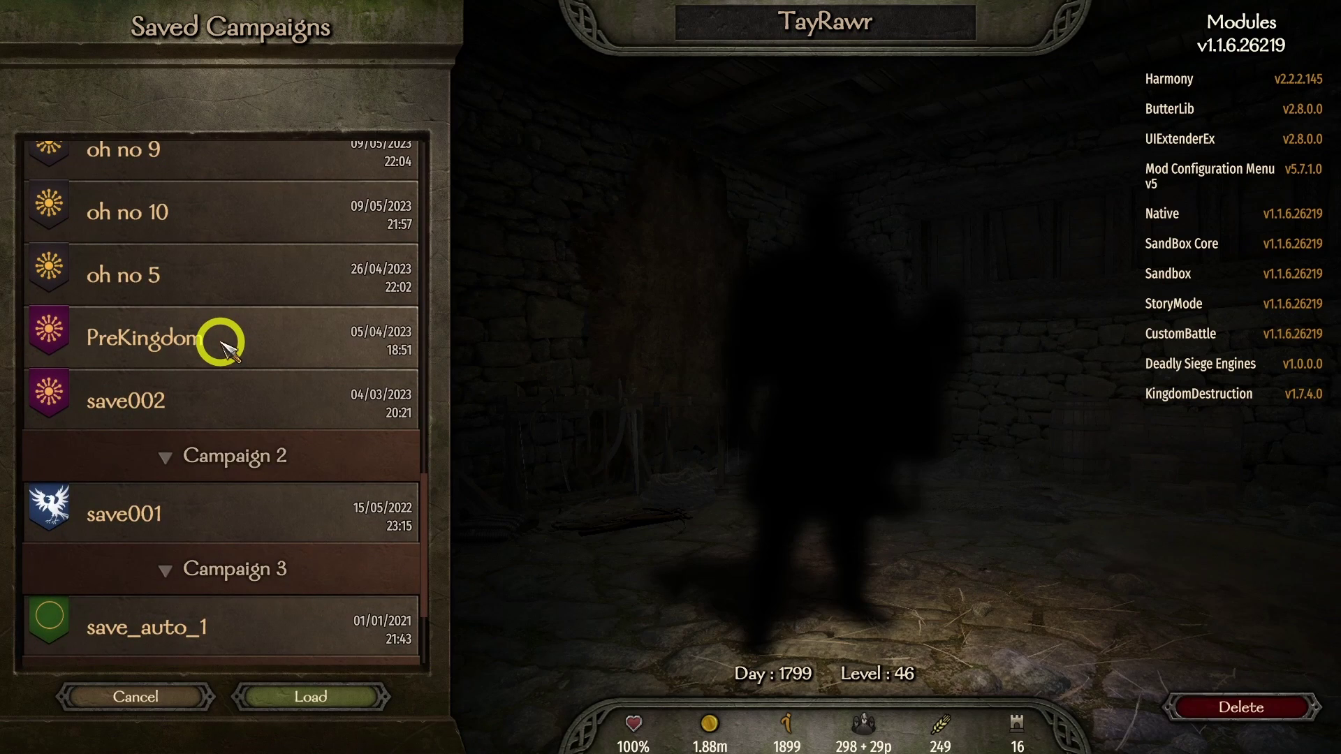
{"action": "left_click", "coordinate": [276, 360]}
{"action": "left_click", "coordinate": [312, 688]}
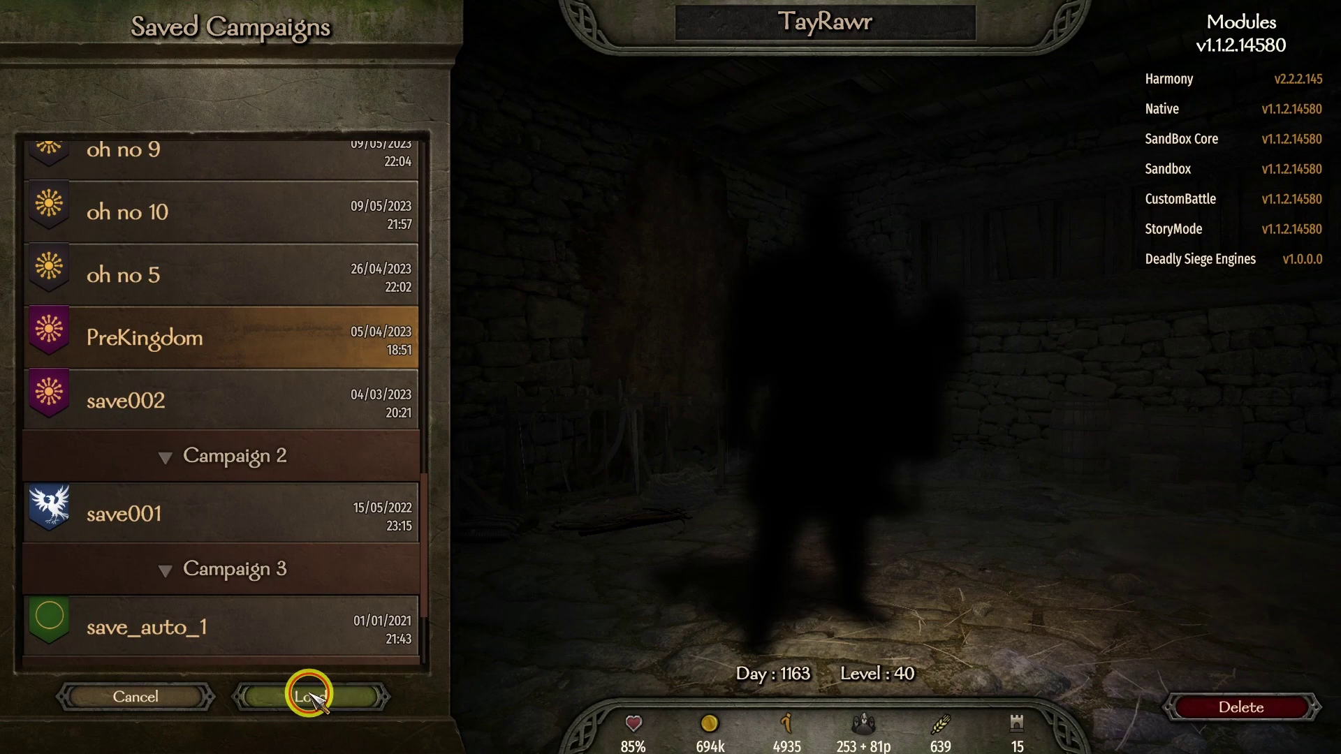
{"action": "left_click", "coordinate": [623, 513]}
{"action": "left_click", "coordinate": [759, 438]}
{"action": "left_click", "coordinate": [764, 445]}
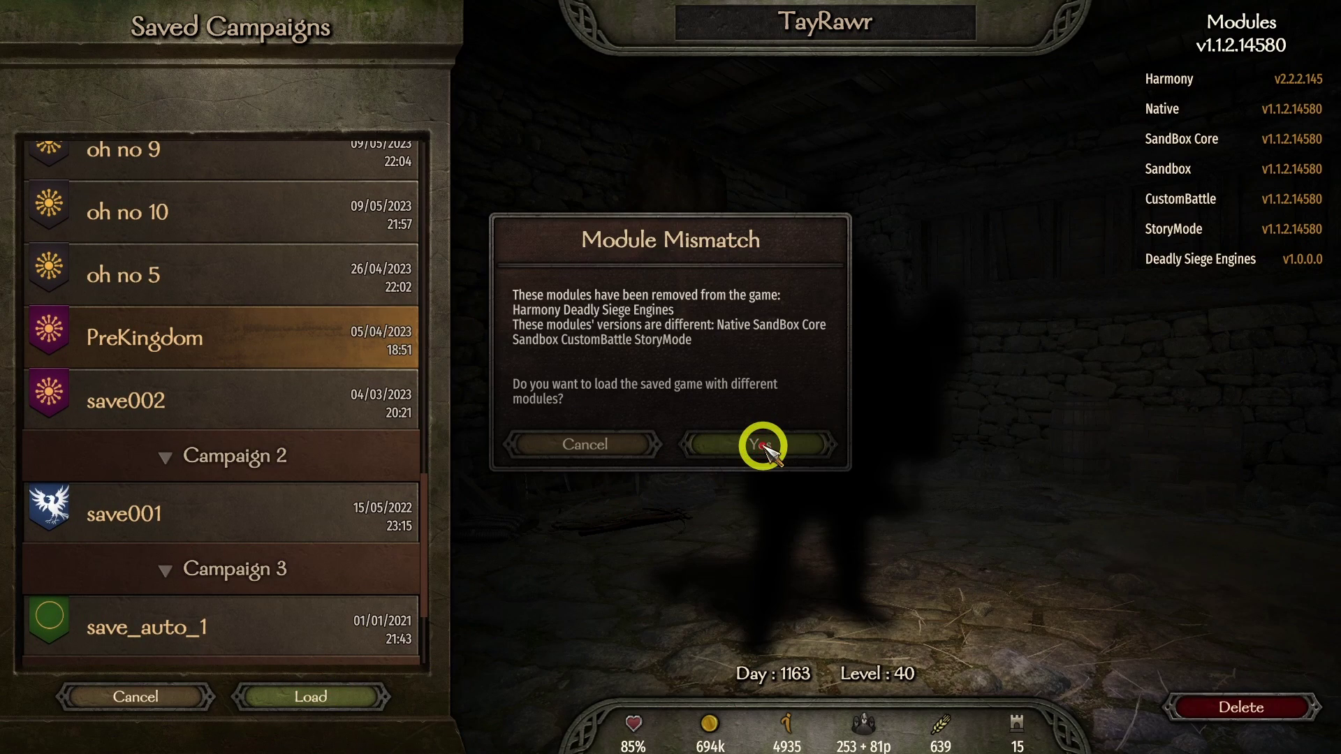